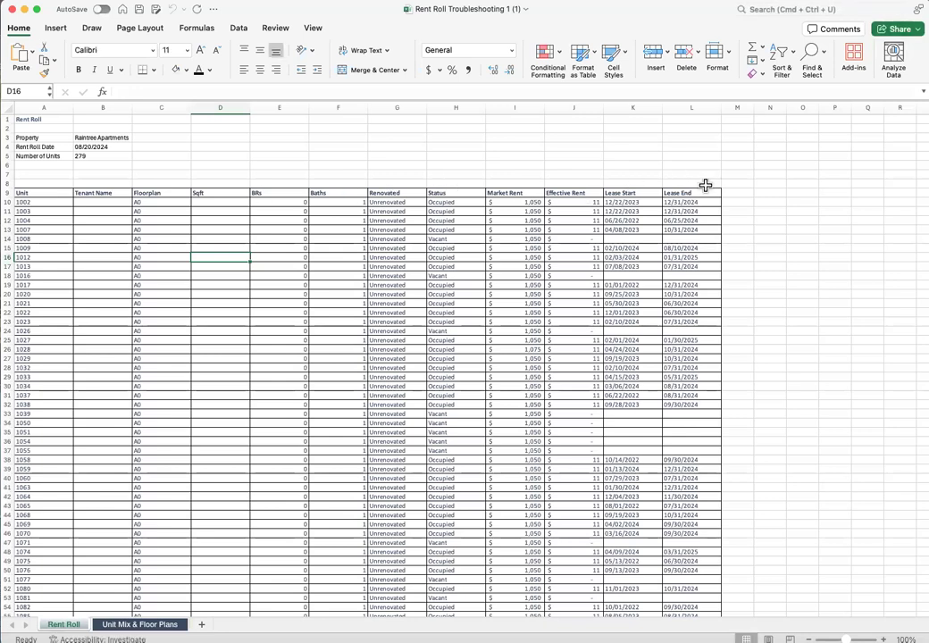
Review the header row and the Floorplan column of the Raintree Apartments rent roll and close that workbook
left_click_drag(684, 191, 24, 194)
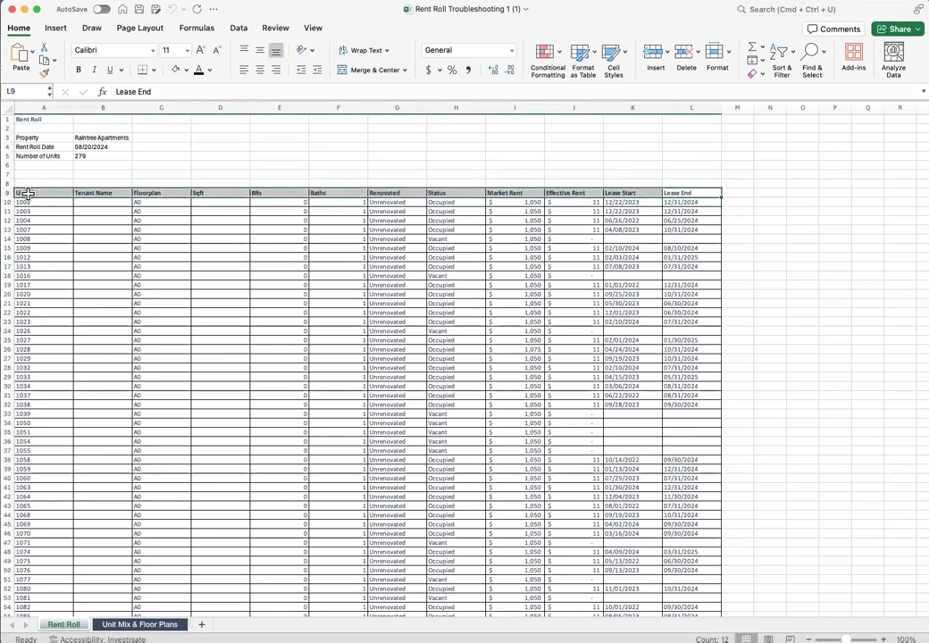
left_click_drag(145, 202, 151, 581)
left_click(157, 561)
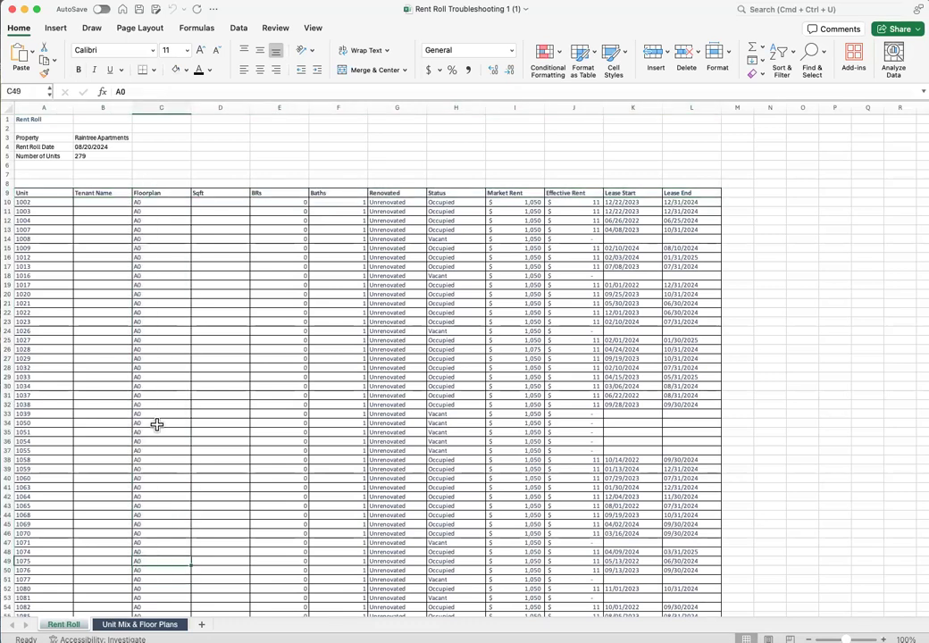
left_click(12, 10)
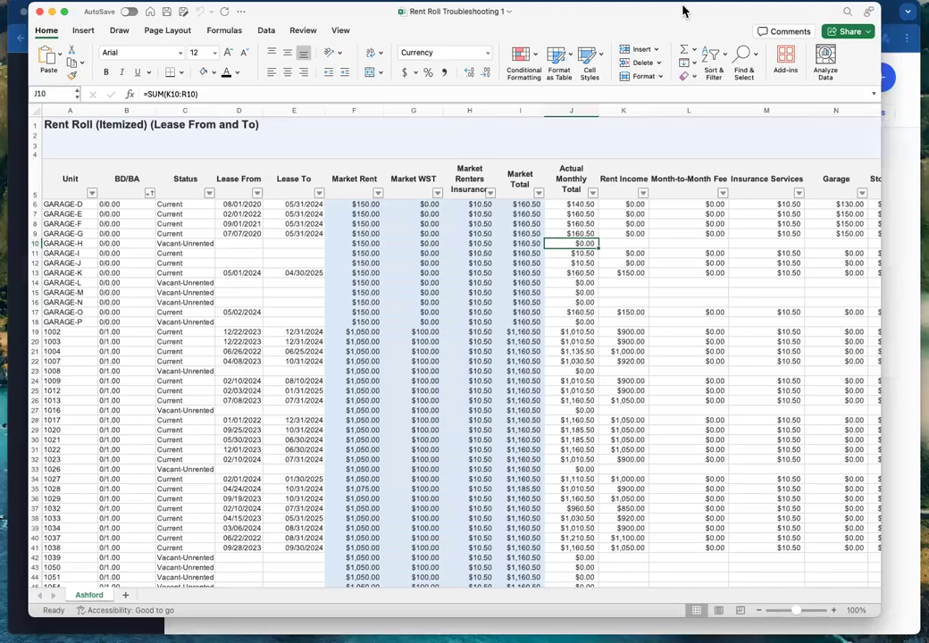
Bring the itemized Rent Roll Troubleshooting 1 workbook fully into view in front of the browser
left_click_drag(547, 10, 250, 12)
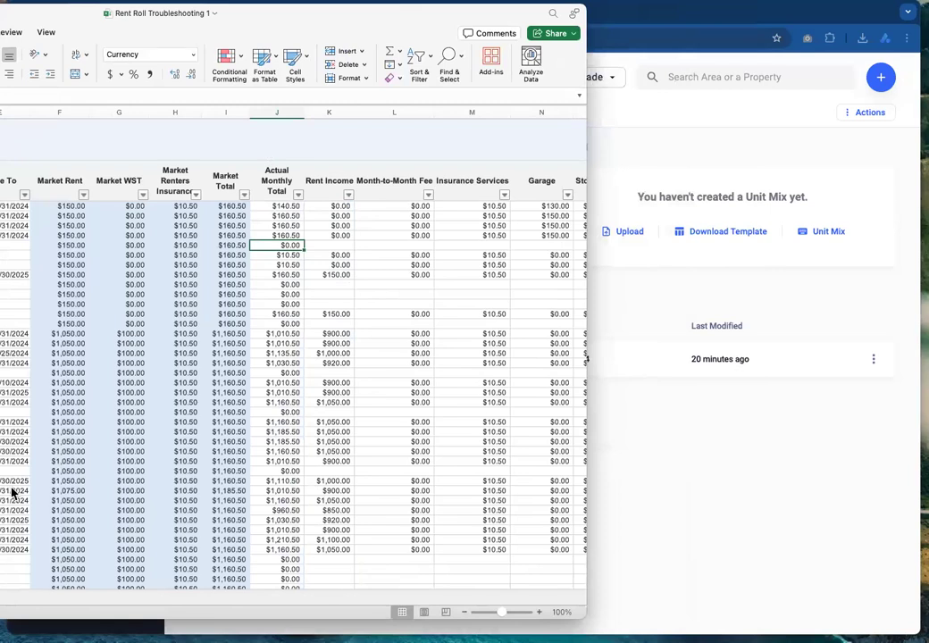
left_click_drag(587, 359, 587, 359)
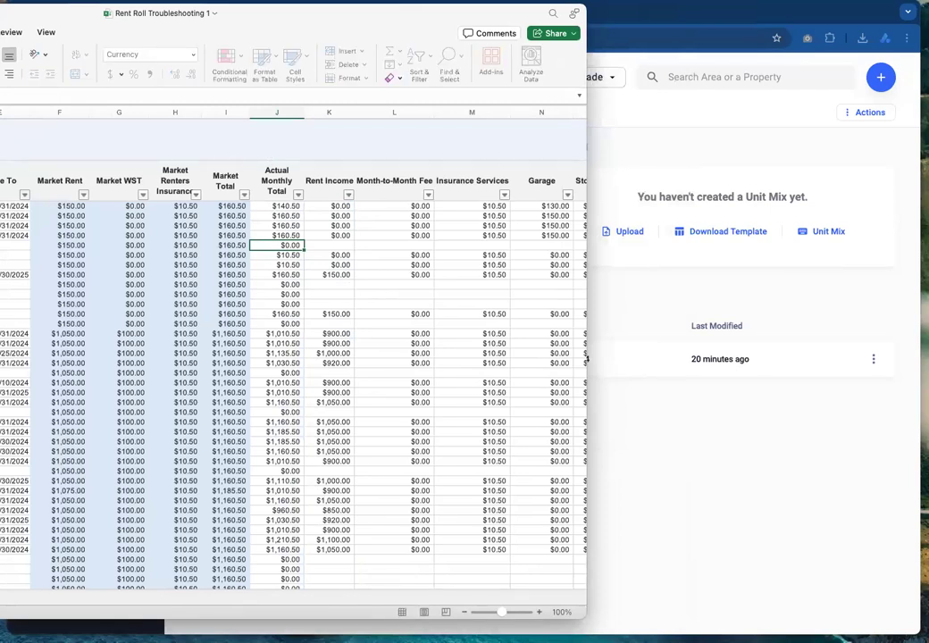
key("super+Tab")
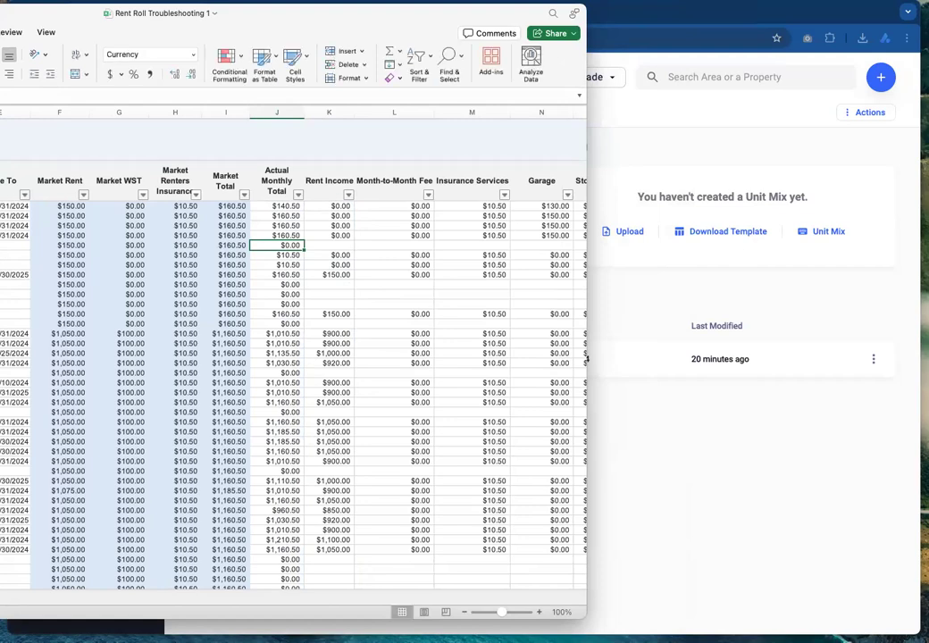
left_click_drag(28, 18, 320, 30)
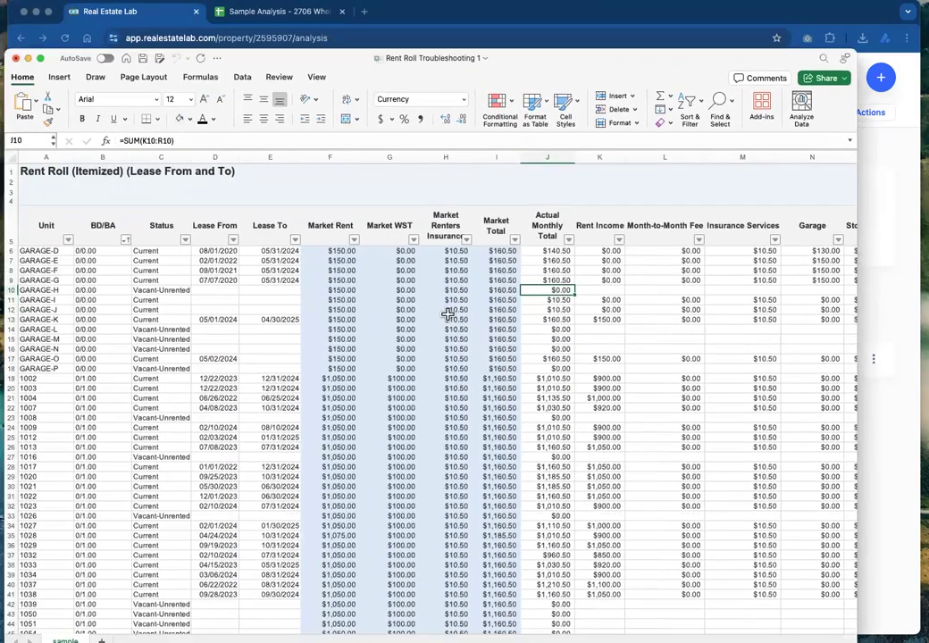
left_click(392, 395)
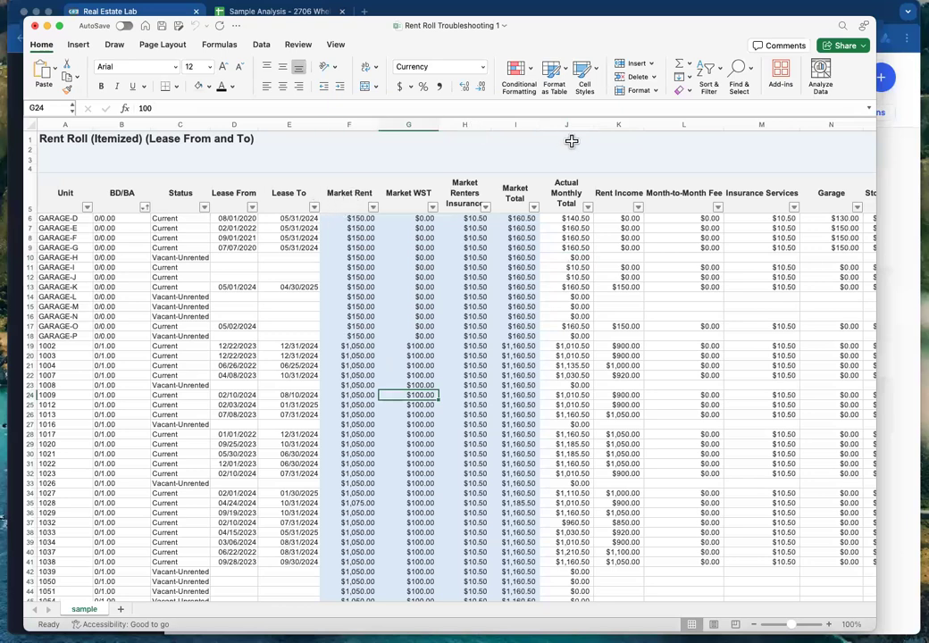
Review the itemized charge columns from Rent Income through Pet Rent in the source rent roll
left_click(625, 125)
left_click(702, 123)
left_click(756, 121)
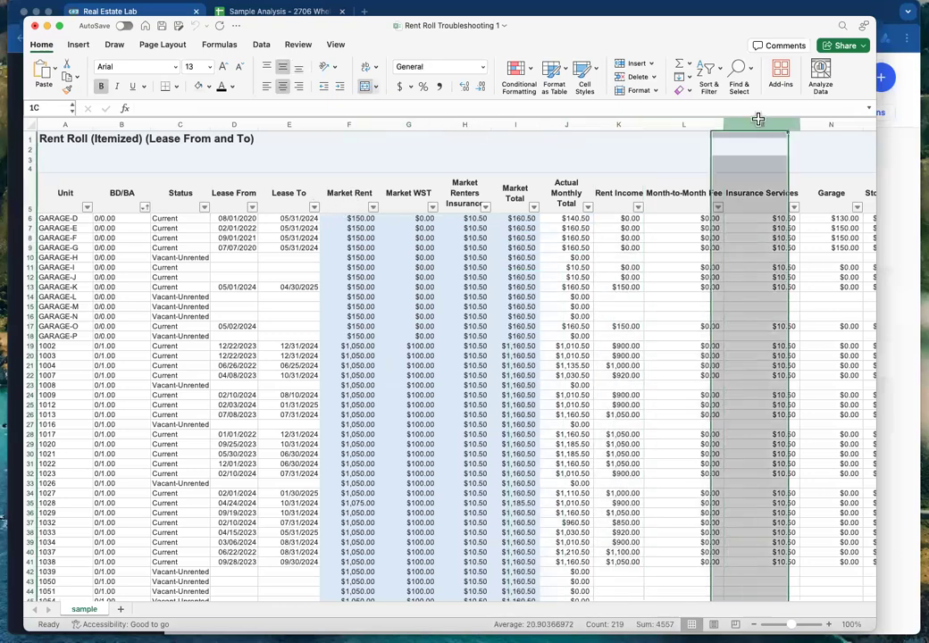
scroll(762, 129, "right", 3)
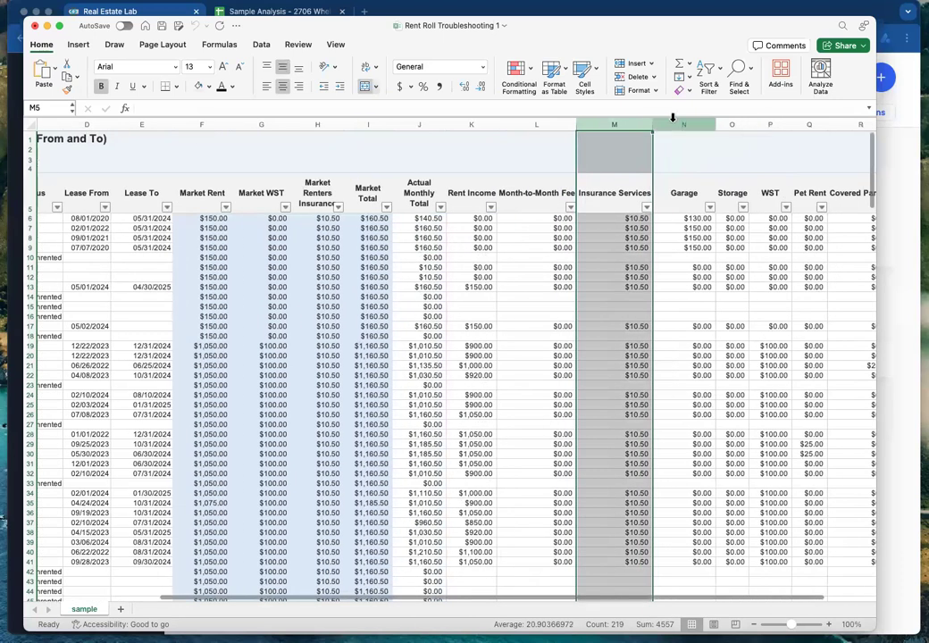
left_click(679, 122)
left_click(799, 122, "shift")
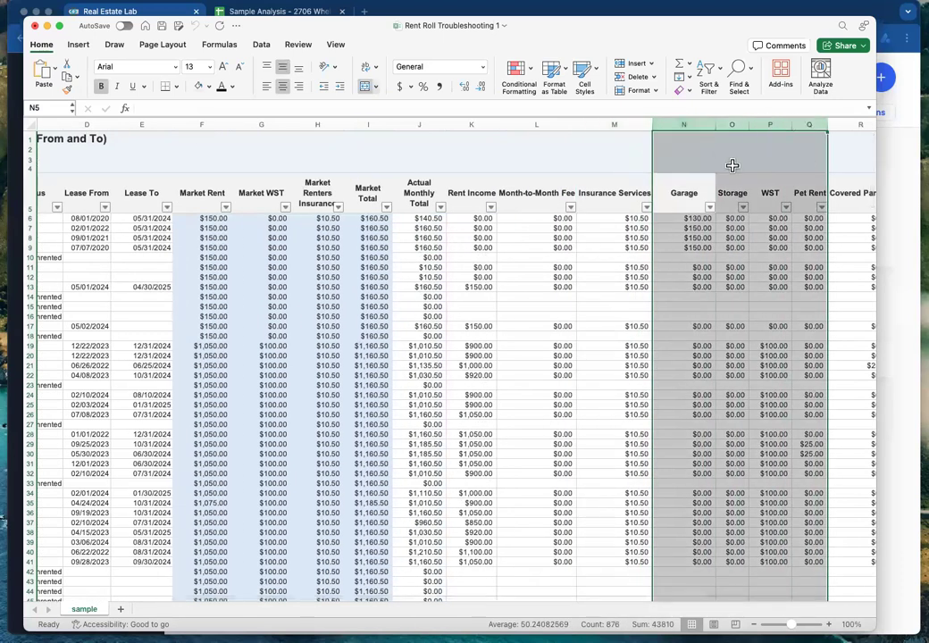
scroll(531, 157, "left", 3)
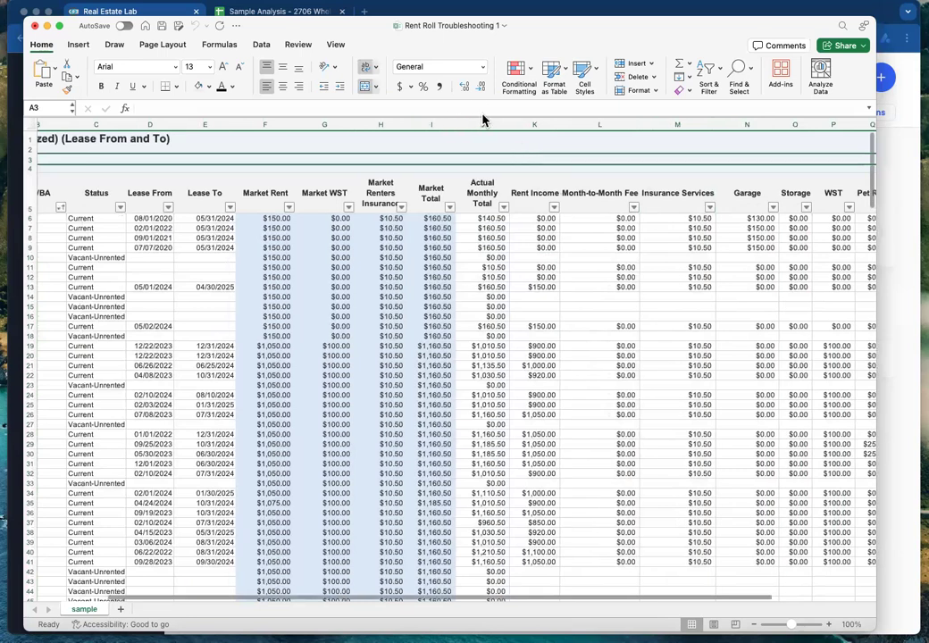
Examine the Actual Monthly Total column, from its header in J5 down through the unit rows
left_click(486, 123)
left_click(486, 187)
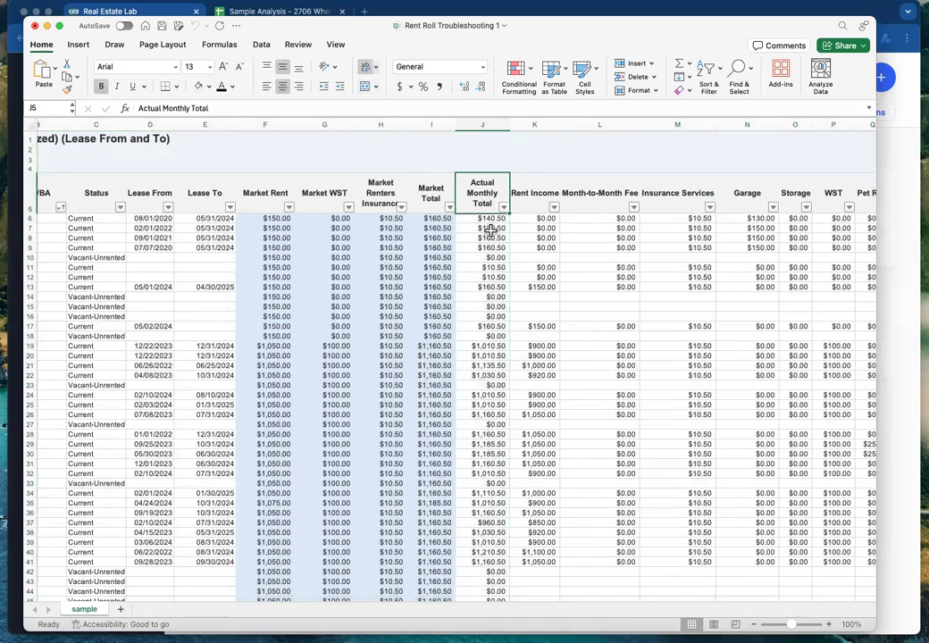
left_click_drag(486, 219, 489, 494)
scroll(489, 494, "up", 15)
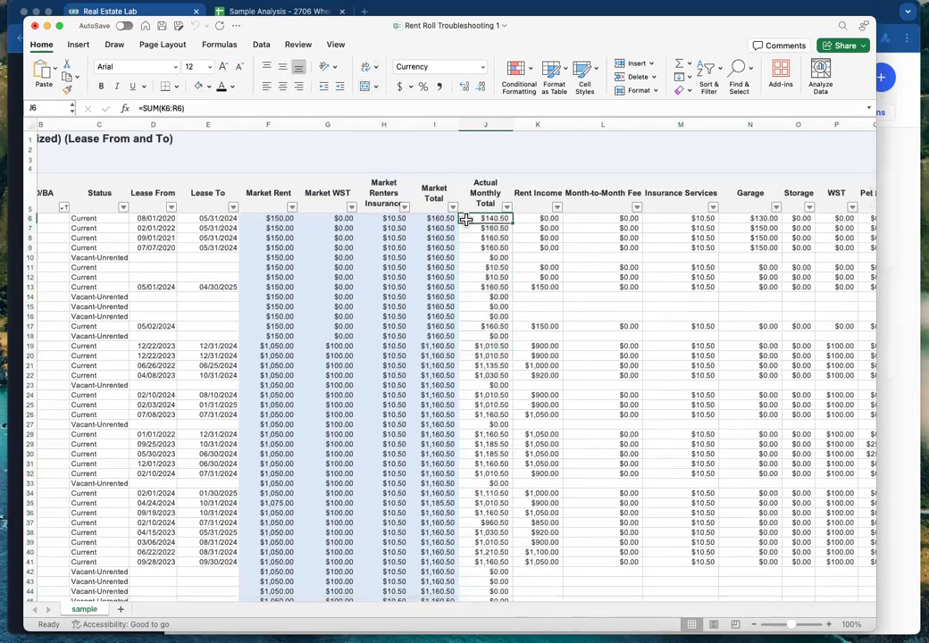
Compare the Market Rent column with the Actual Monthly Total for the unit in row 20
left_click(268, 124)
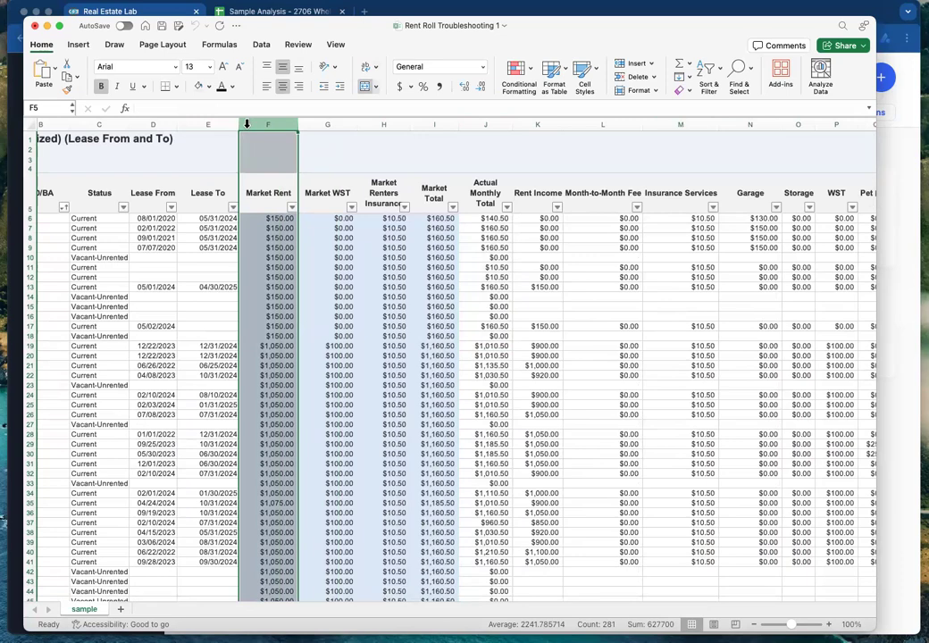
left_click(272, 347)
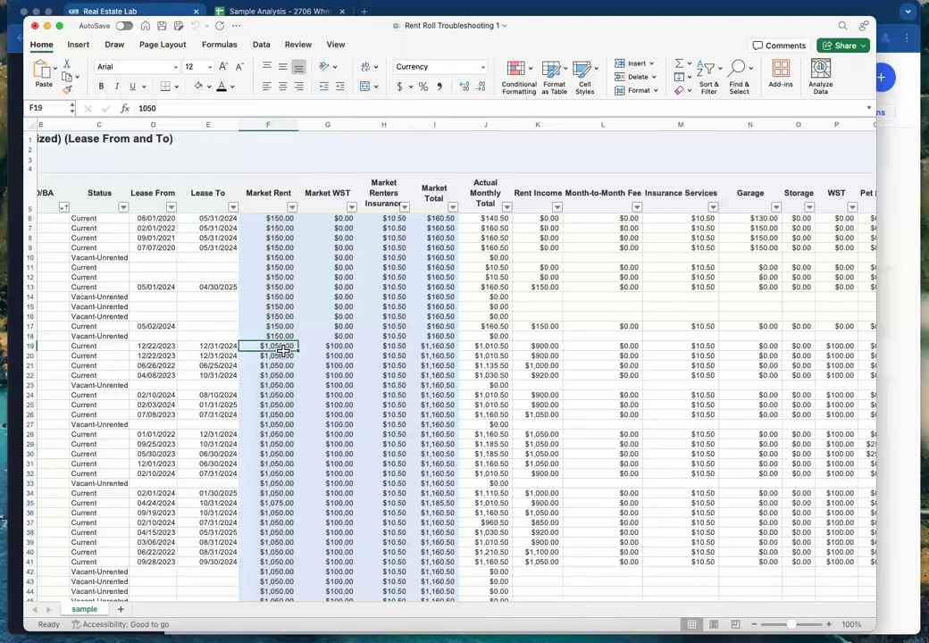
left_click(273, 356)
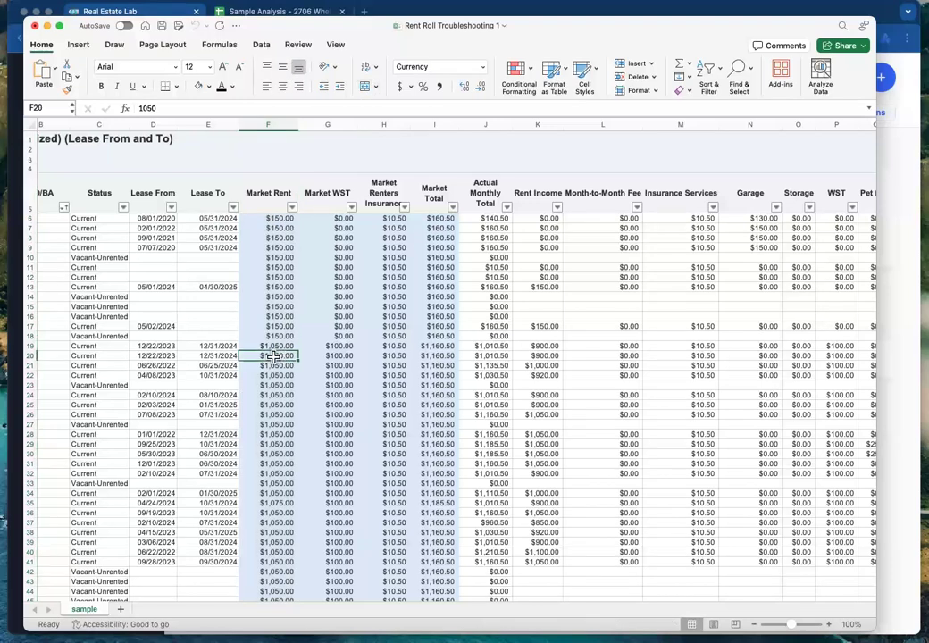
left_click(501, 354)
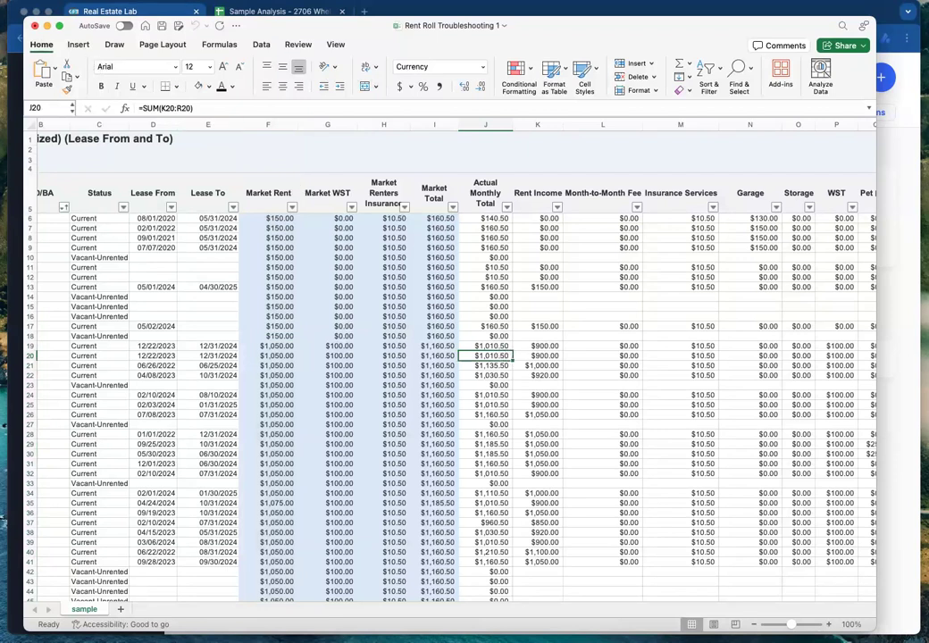
Switch to Real Estate Lab in the browser and upload the rent roll to the Raintree Apartments analysis
left_click(456, 9)
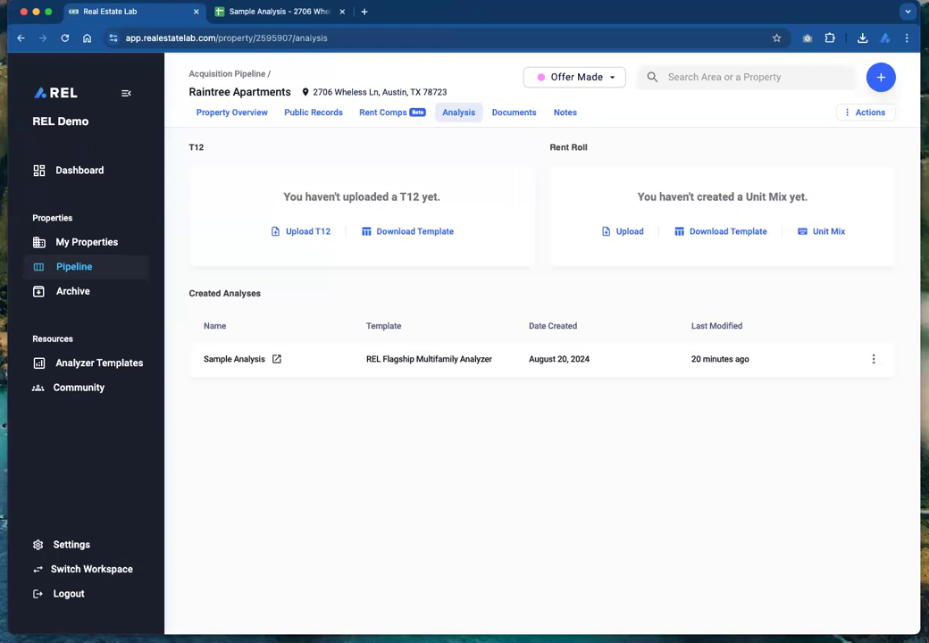
key("super+Tab")
left_click_drag(925, 259, 825, 230)
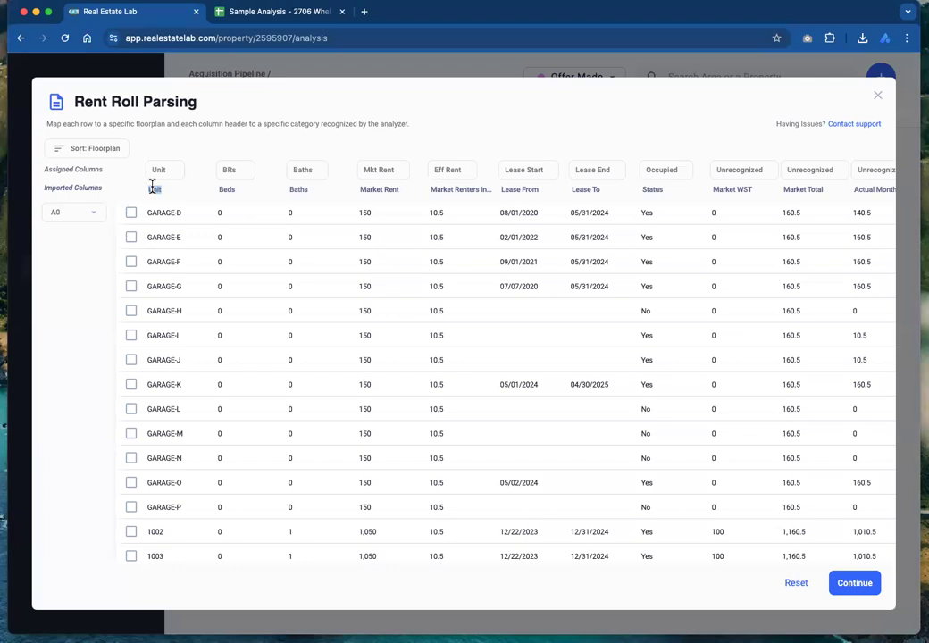
Review the Imported Columns row of the rent roll parsing table against the assigned categories
triple_click(75, 183)
left_click(78, 186)
left_click_drag(69, 186, 497, 196)
left_click(497, 196)
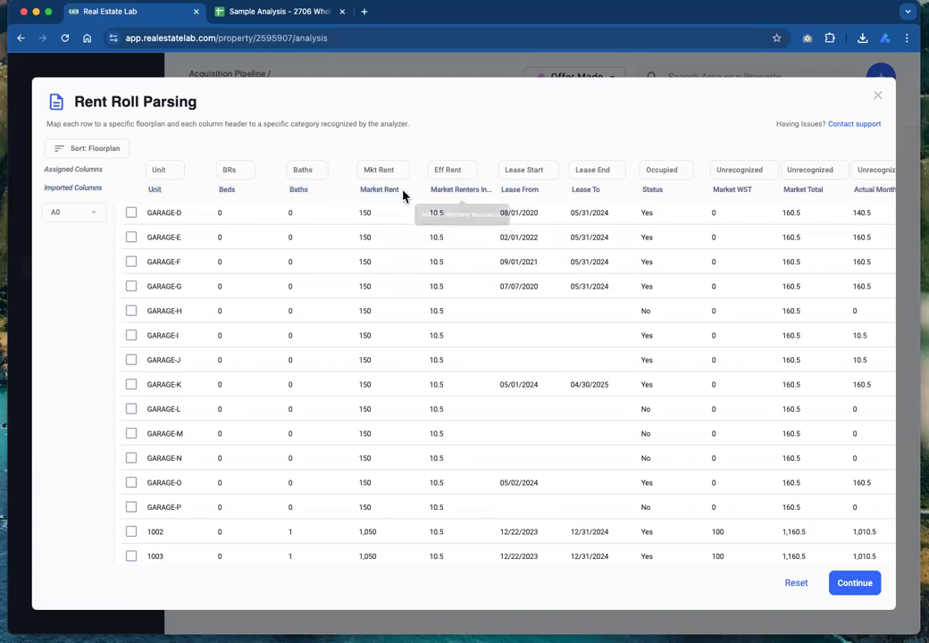
triple_click(44, 187)
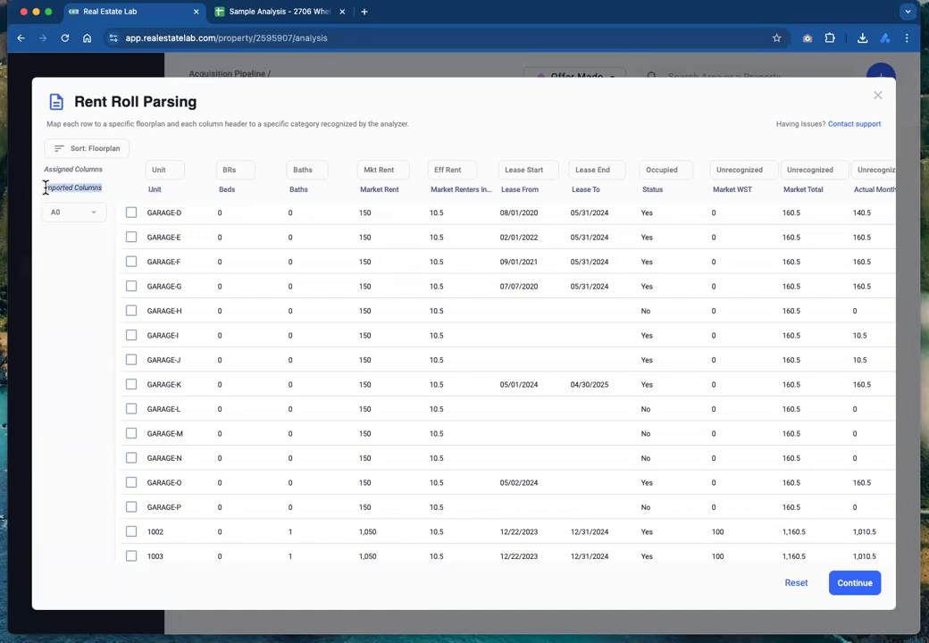
left_click(438, 111)
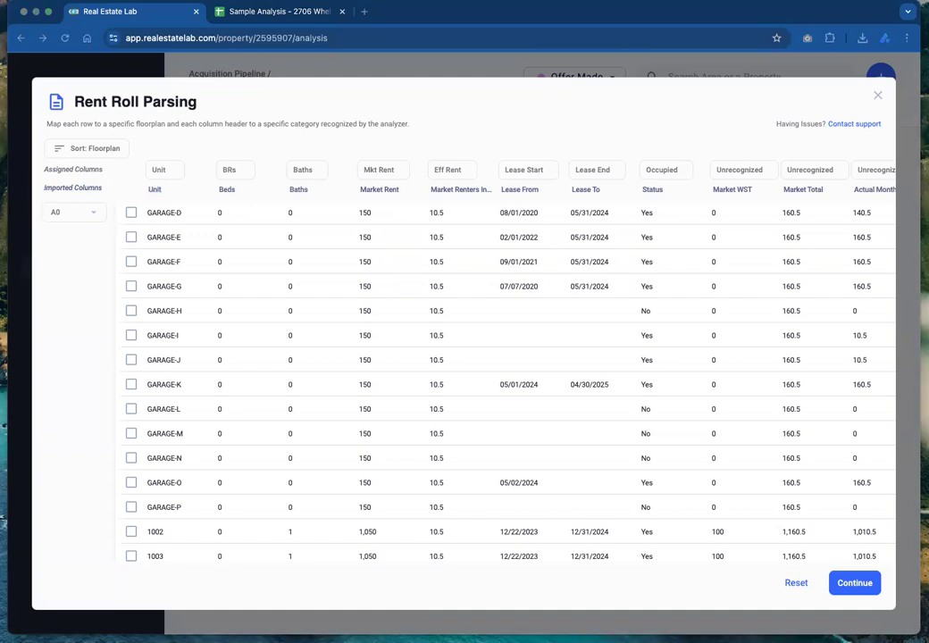
Switch to the source workbook in Excel and check its header cells from Market Renters Insurance to Garage
key("super+Tab")
left_click(539, 344)
left_click_drag(375, 186, 750, 193)
key("ctrl+Up")
left_click(863, 310)
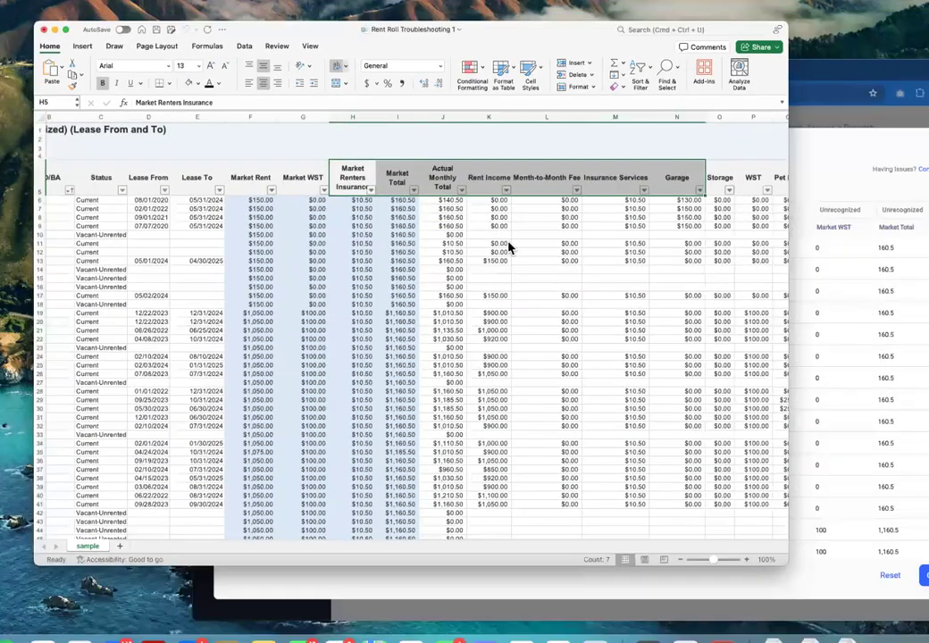
Back in Real Estate Lab, check how Market Renters Insurance, Market WST, Market Total and Actual Monthly Total are mapped
double_click(469, 192)
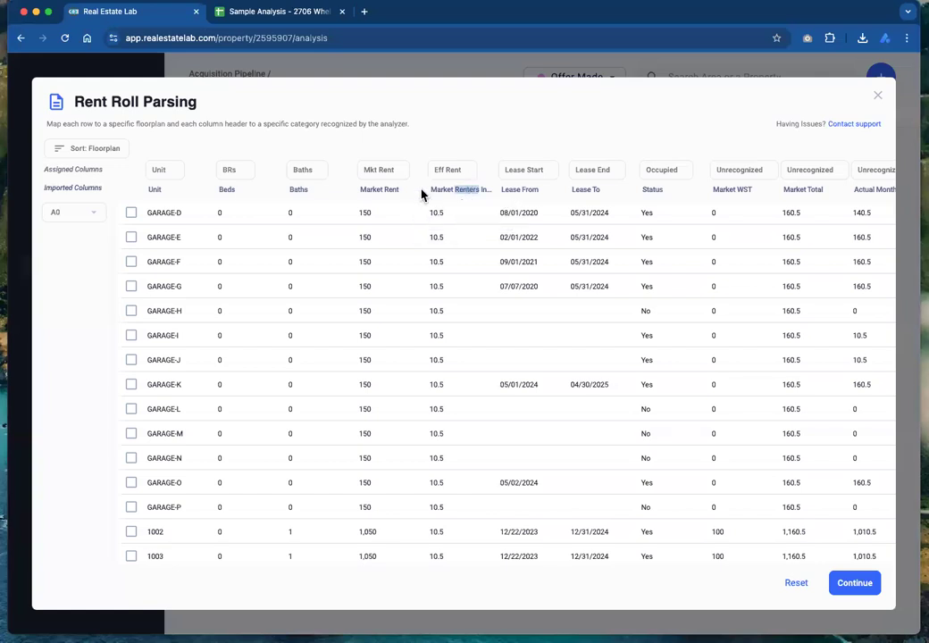
scroll(688, 216, "right", 5)
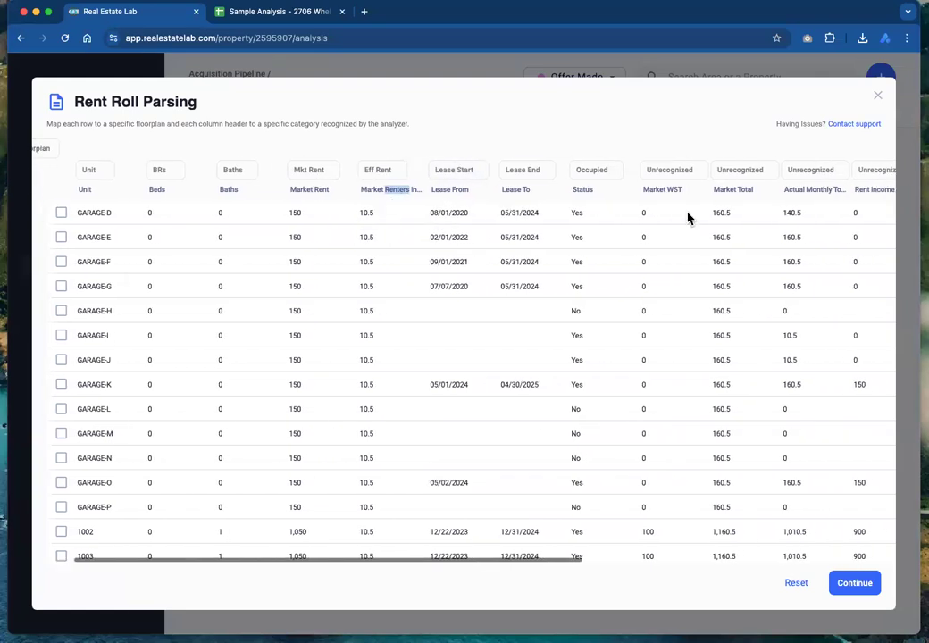
triple_click(696, 189)
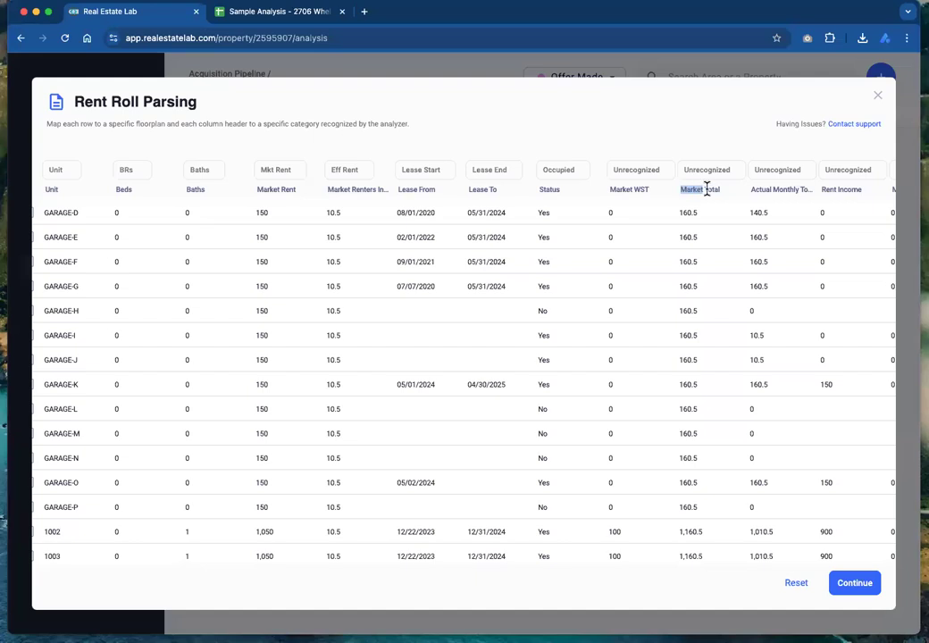
triple_click(627, 190)
left_click(638, 190)
scroll(681, 254, "right", 3)
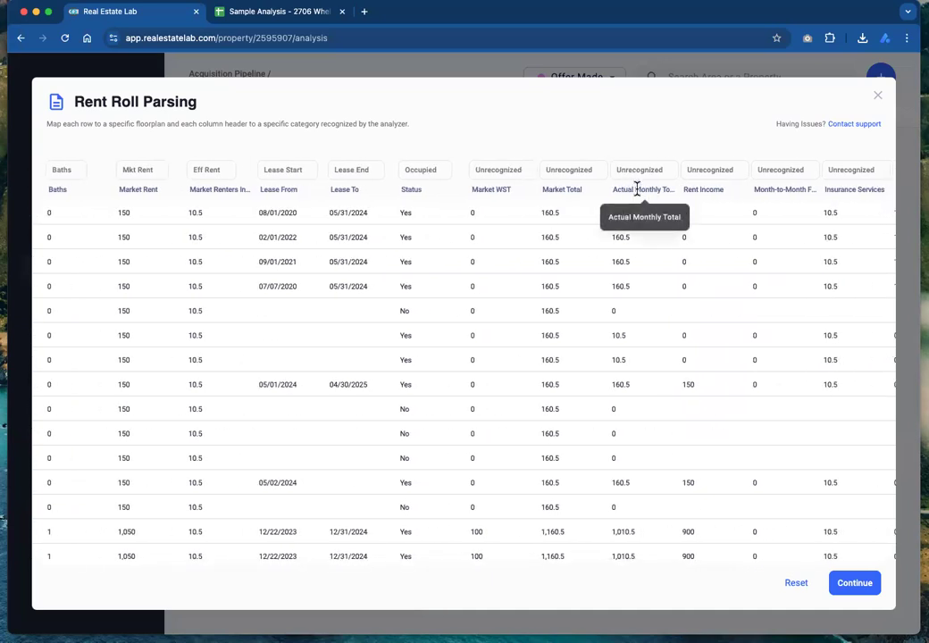
scroll(362, 216, "left", 4)
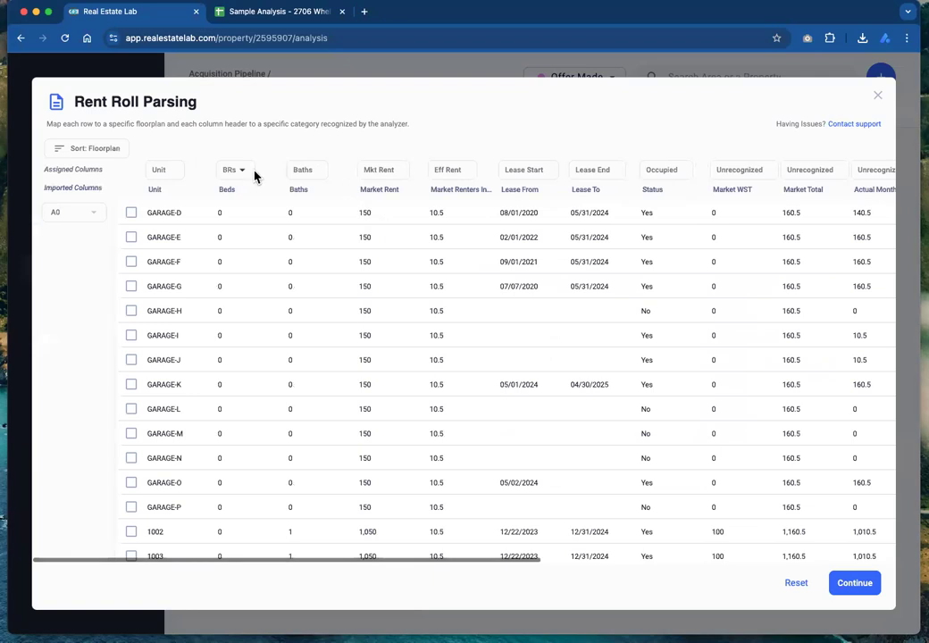
Inspect the category options for the Unit and Market Rent columns, keeping their assignments as Unit and Mkt Rent
left_click(163, 170)
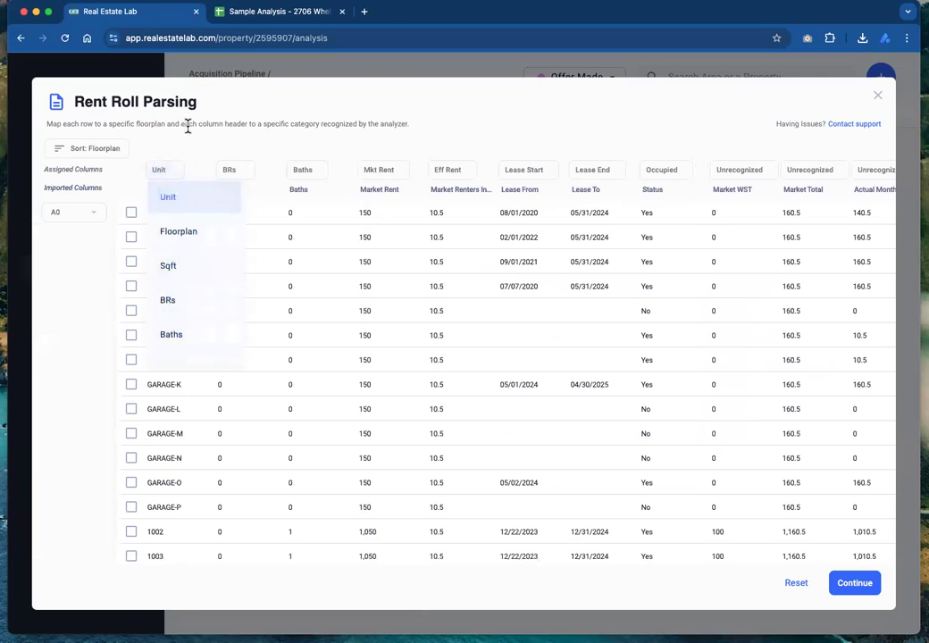
left_click(183, 199)
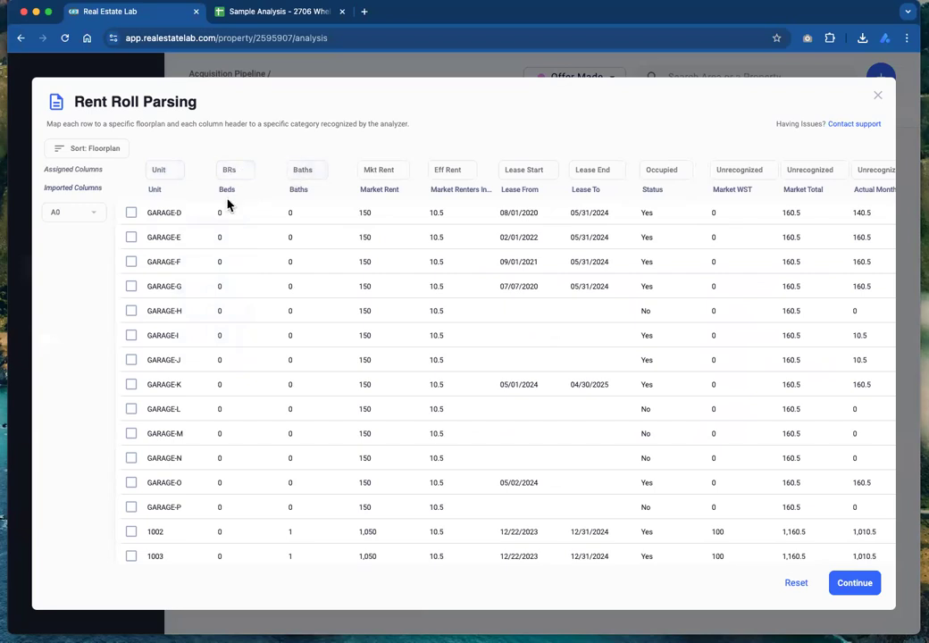
left_click(386, 172)
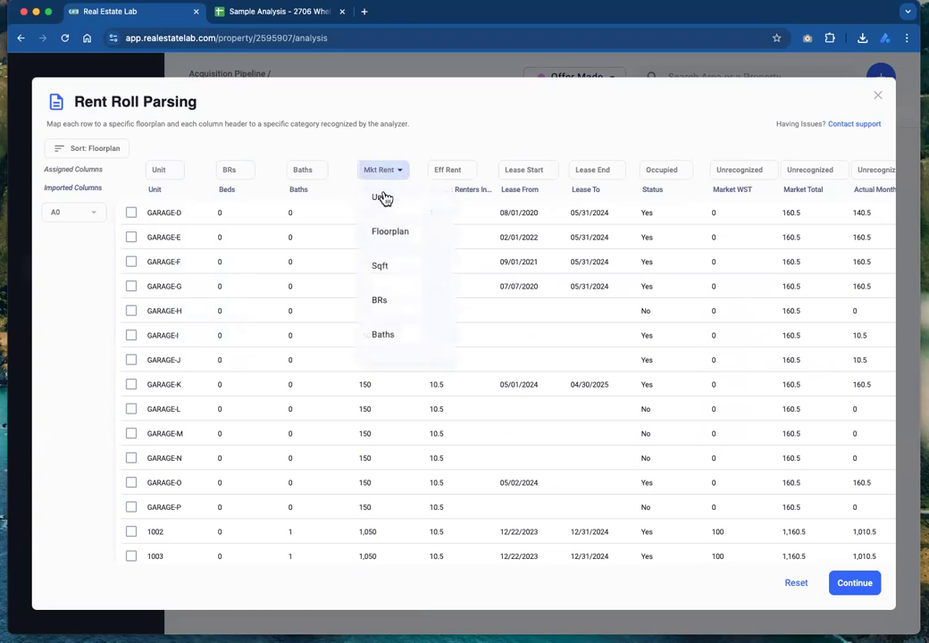
left_click(422, 115)
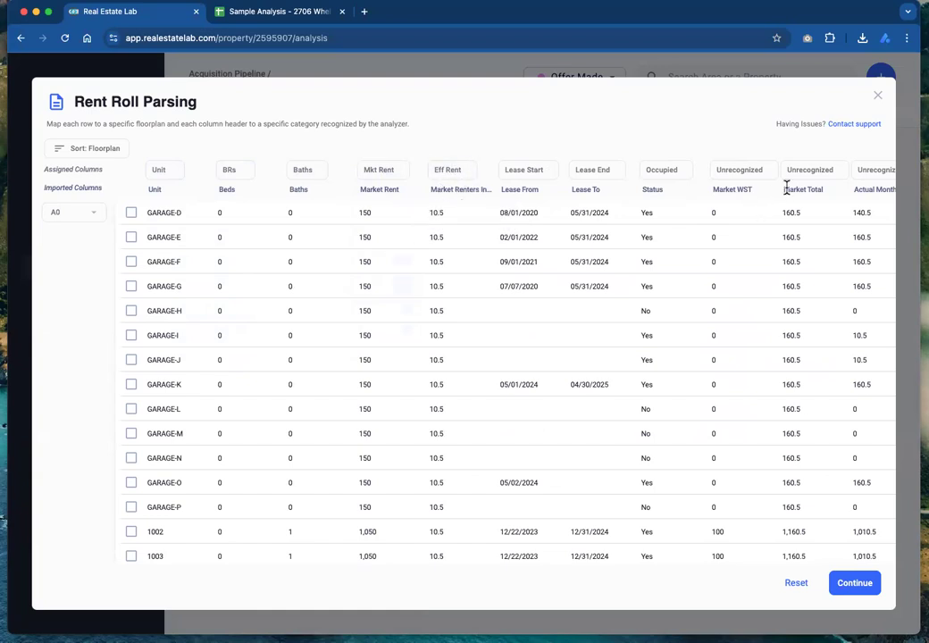
Assign the Eff Rent category to the Actual Monthly Total column of the rent roll
scroll(786, 188, "right", 8)
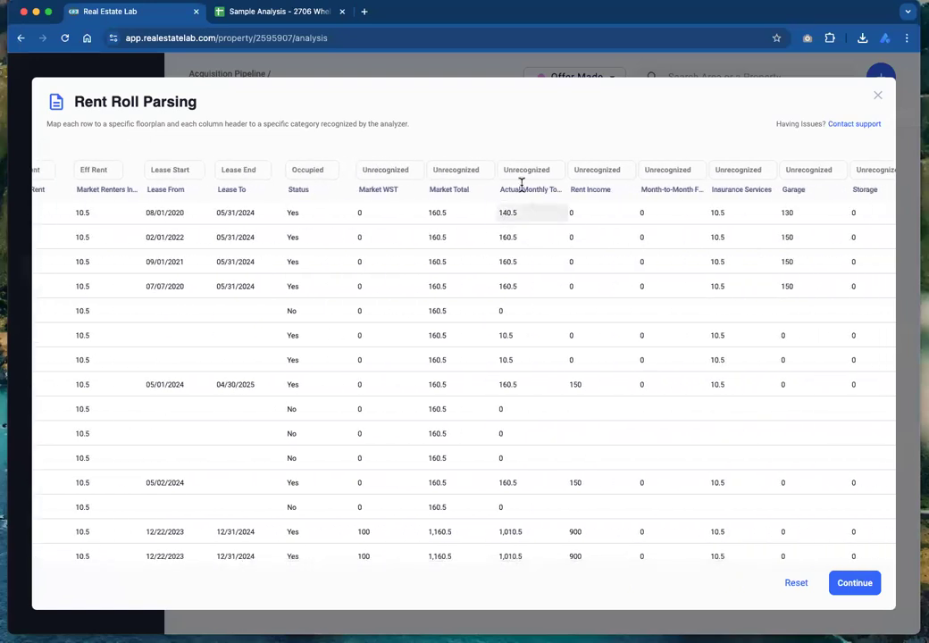
left_click(547, 173)
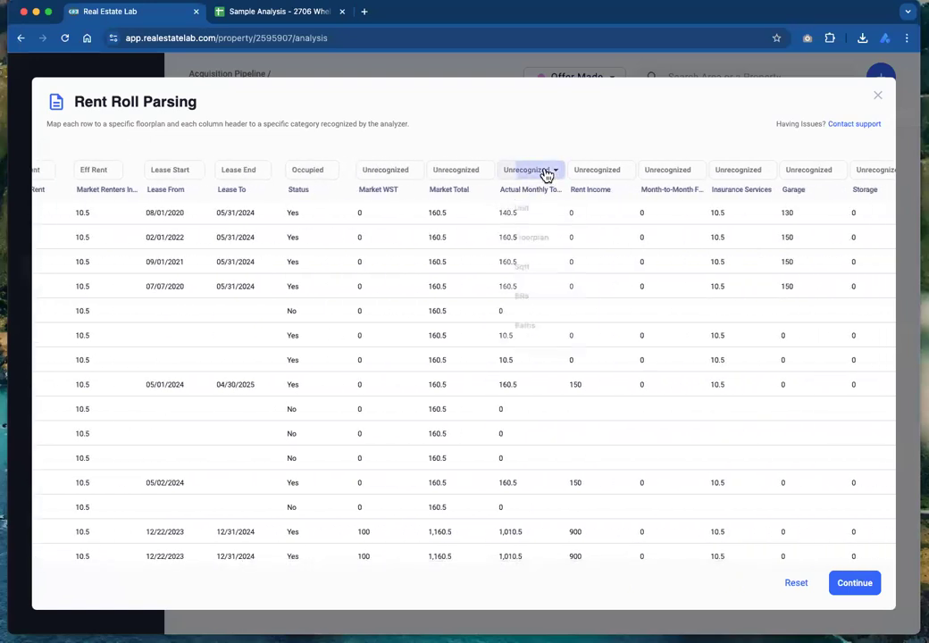
left_click(514, 161)
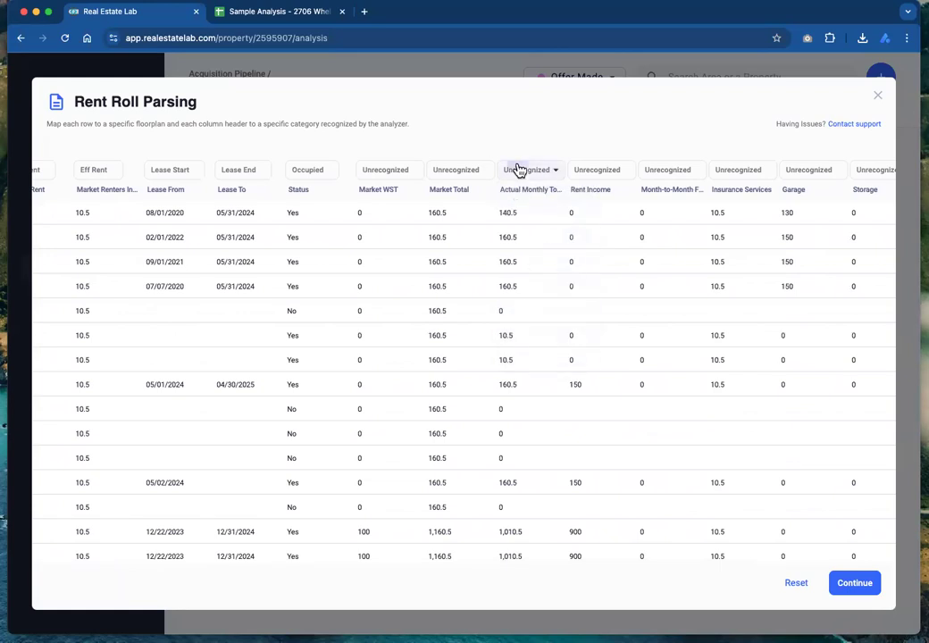
left_click(517, 172)
scroll(538, 277, "down", 1)
scroll(538, 278, "down", 3)
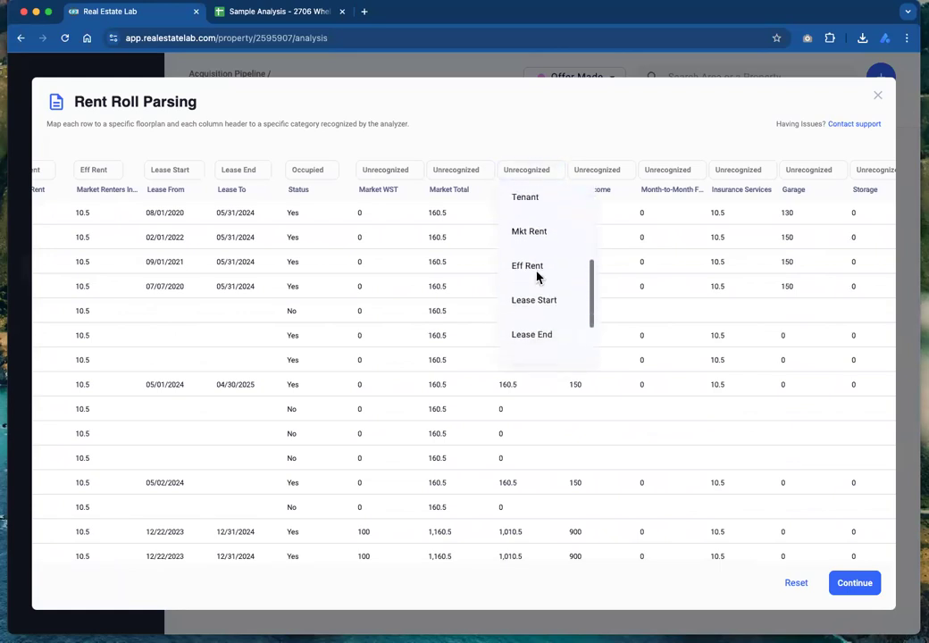
left_click(537, 259)
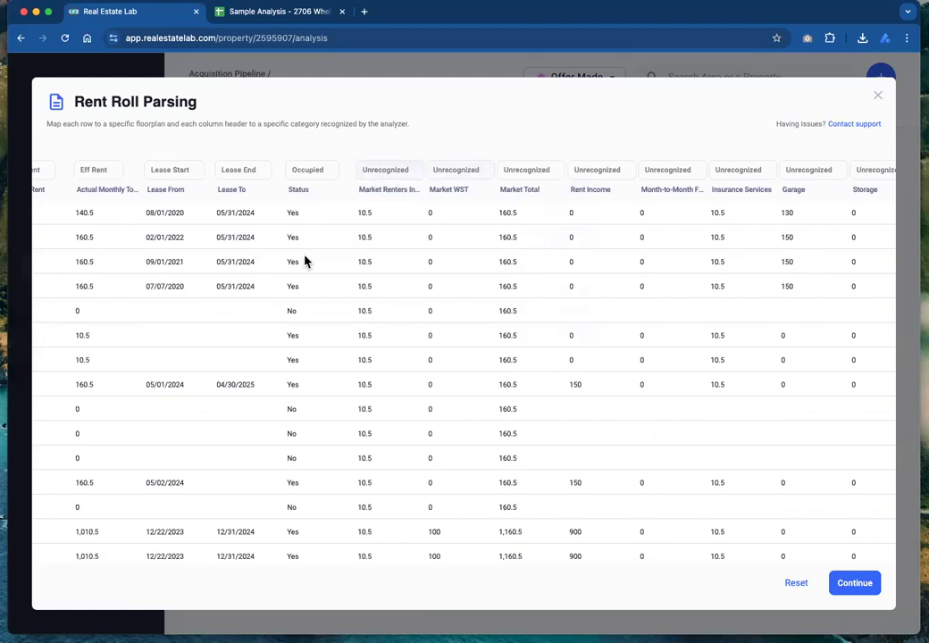
Review the Eff Rent values for the A0 units, submit the corrected column mapping and confirm the unit mix
scroll(307, 261, "left", 5)
scroll(308, 254, "left", 3)
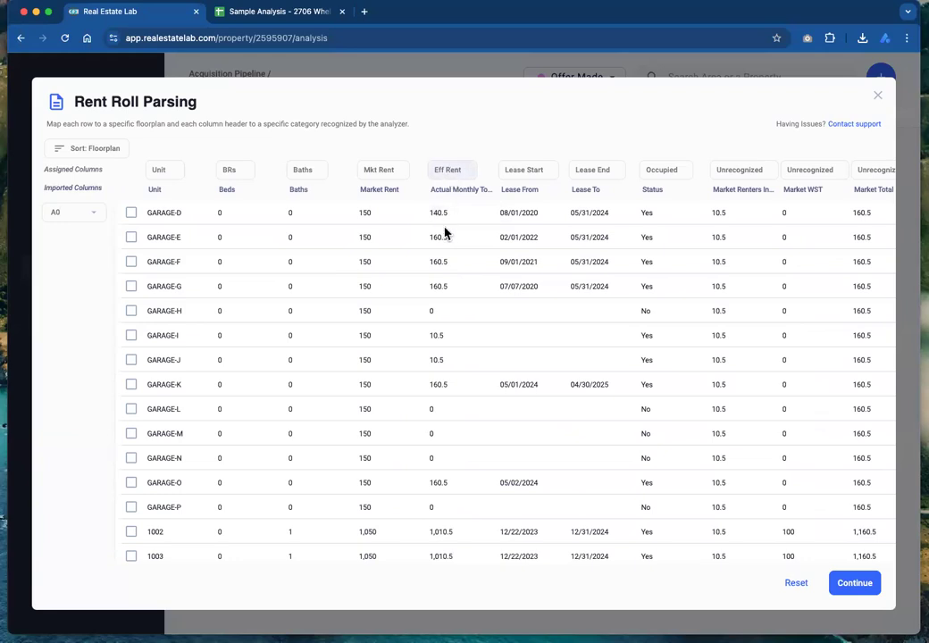
scroll(438, 316, "down", 3)
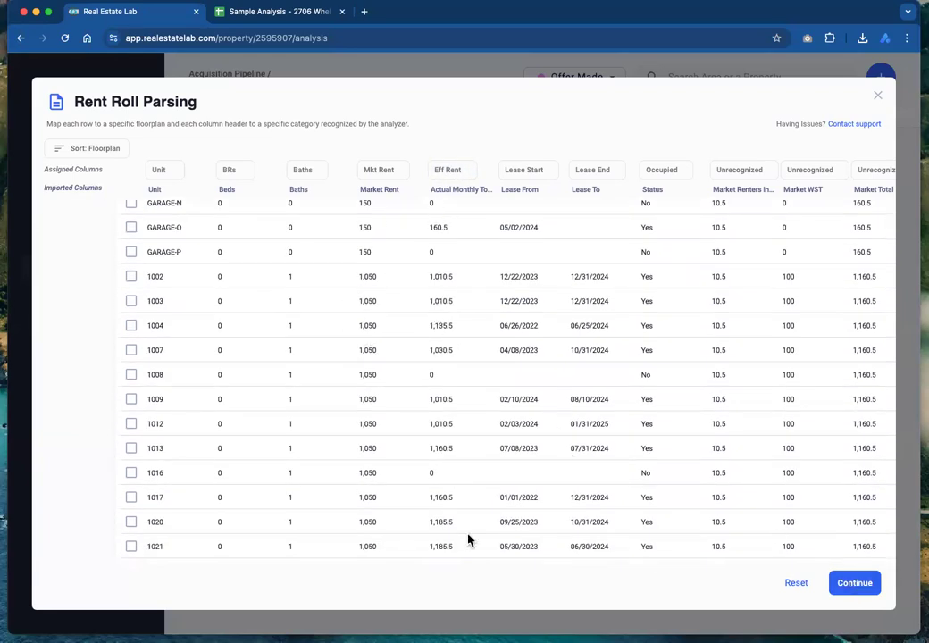
left_click(853, 582)
left_click(858, 523)
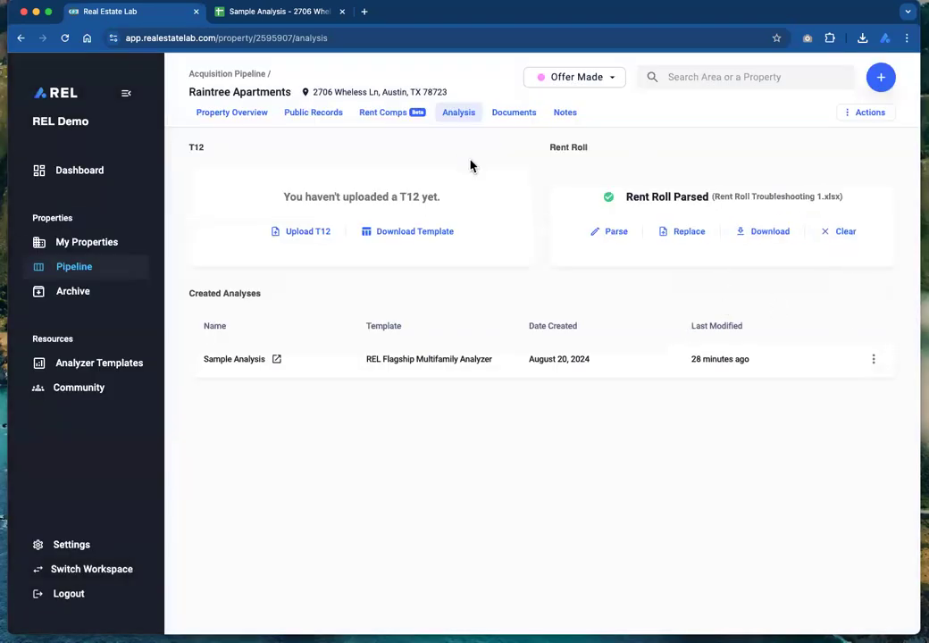
Switch to the Sample Analysis spreadsheet in Google Sheets and examine the Current Effective Rents in P5:P7
left_click(303, 13)
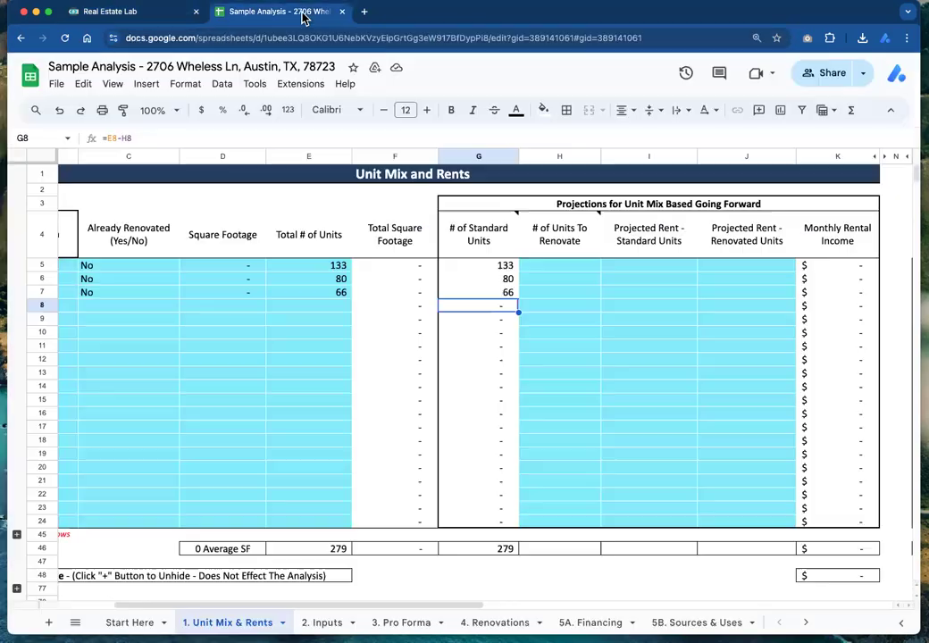
scroll(533, 278, "right", 6)
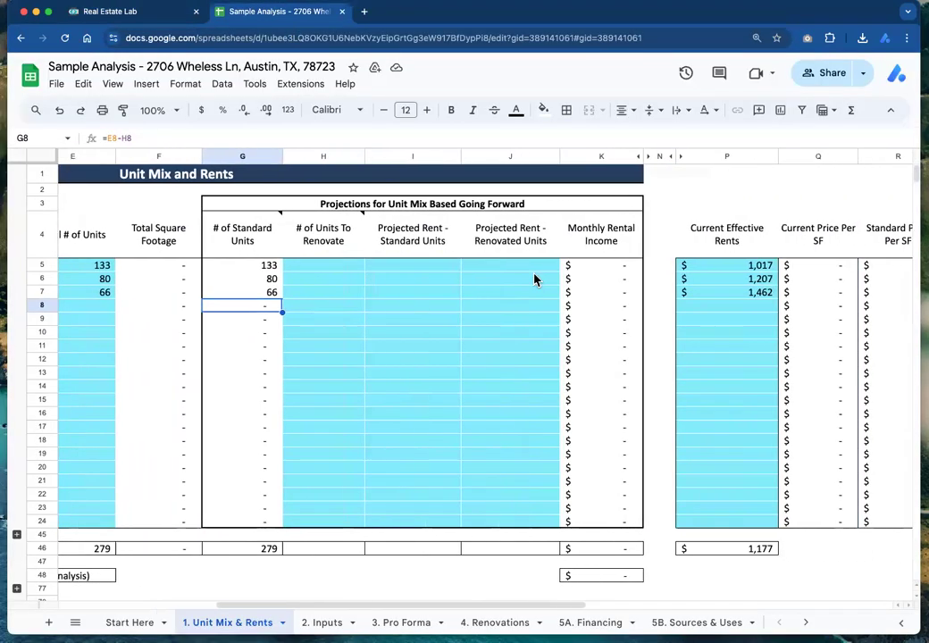
left_click(660, 269)
left_click_drag(660, 271, 655, 296)
mouse_move(643, 269)
left_mouse_down()
mouse_move(642, 293)
mouse_move(642, 276)
left_mouse_up()
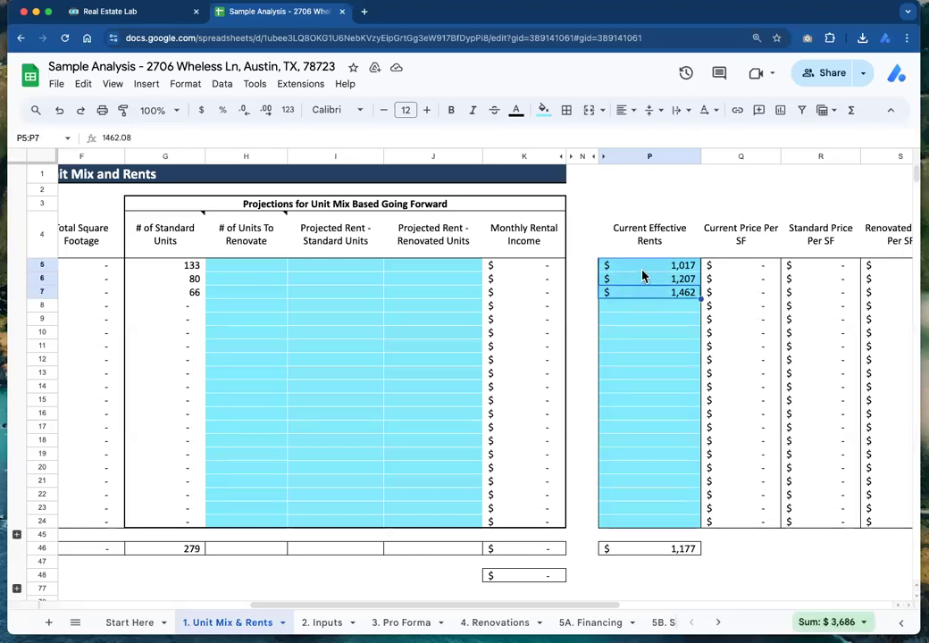
left_click(133, 12)
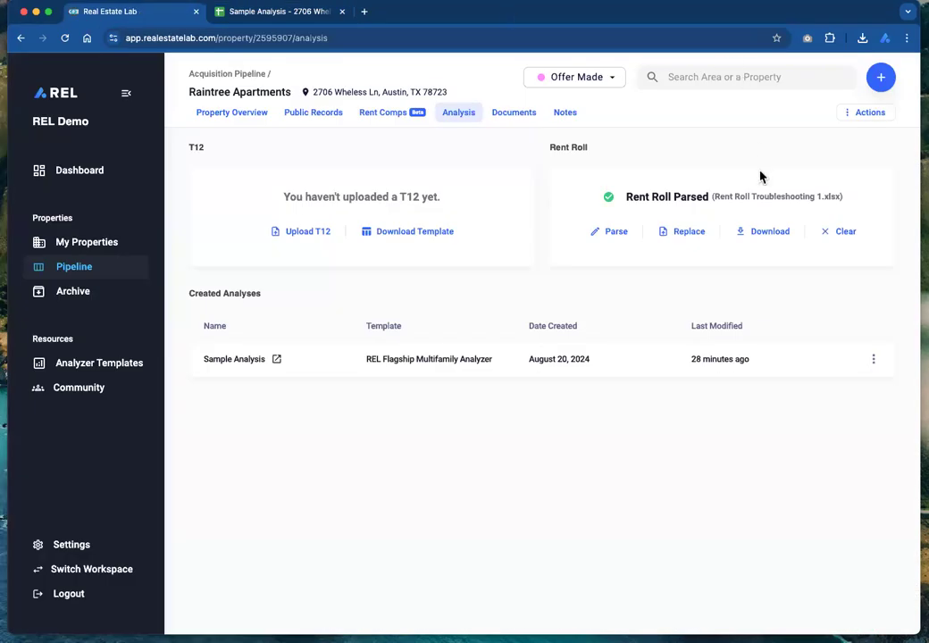
left_click(259, 13)
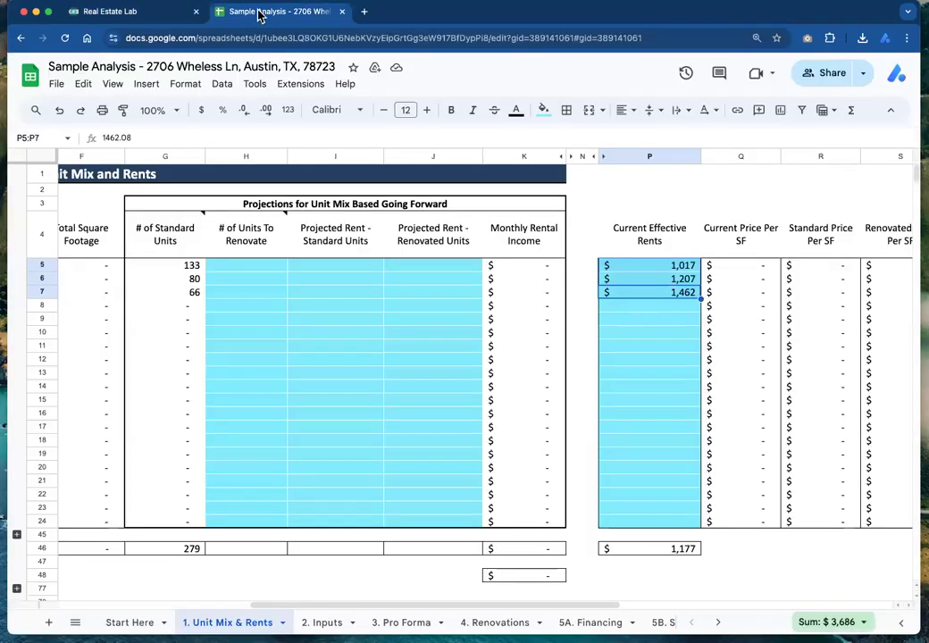
left_click_drag(670, 268, 670, 292)
left_click(668, 295)
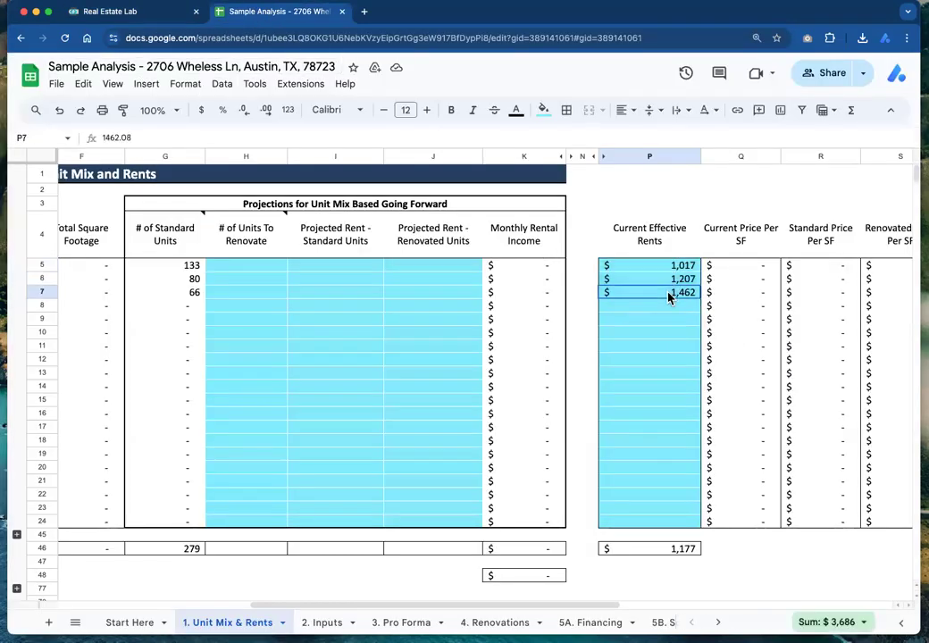
Back in Real Estate Lab, re-parse the rent roll with Market Renters Insurance left as Eff Rent and confirm the unit mix
left_click(92, 13)
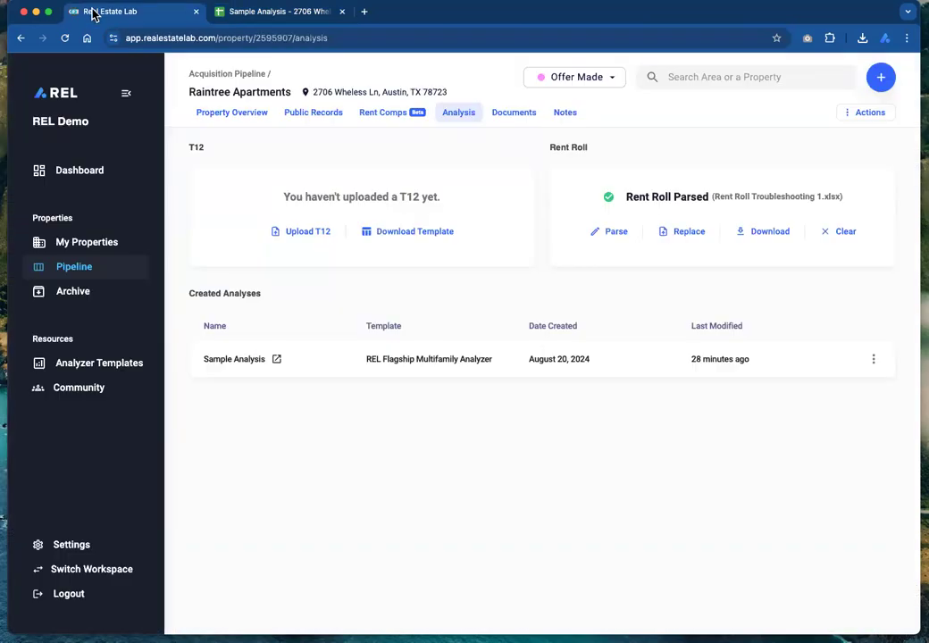
left_click(616, 234)
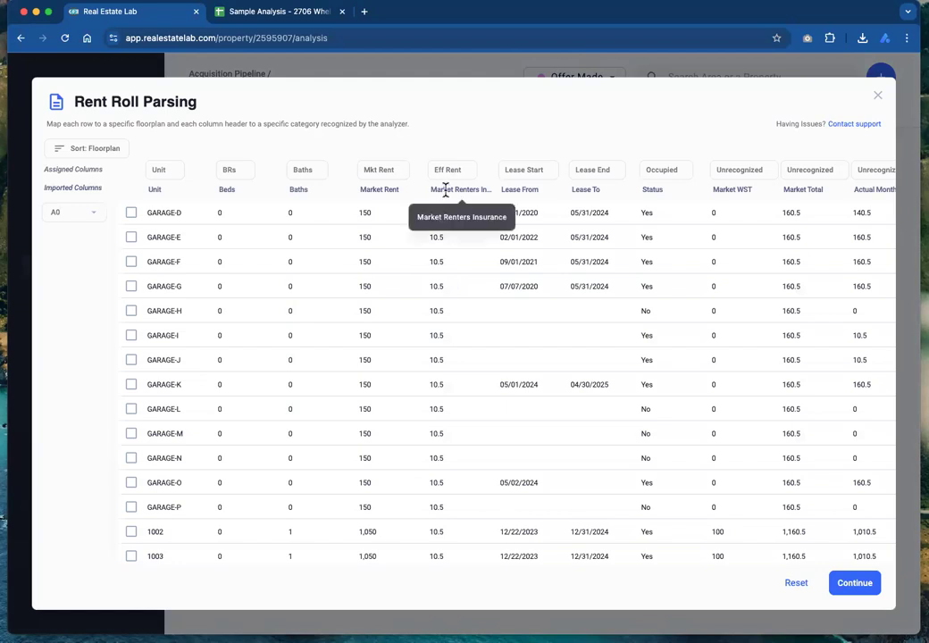
left_click(853, 583)
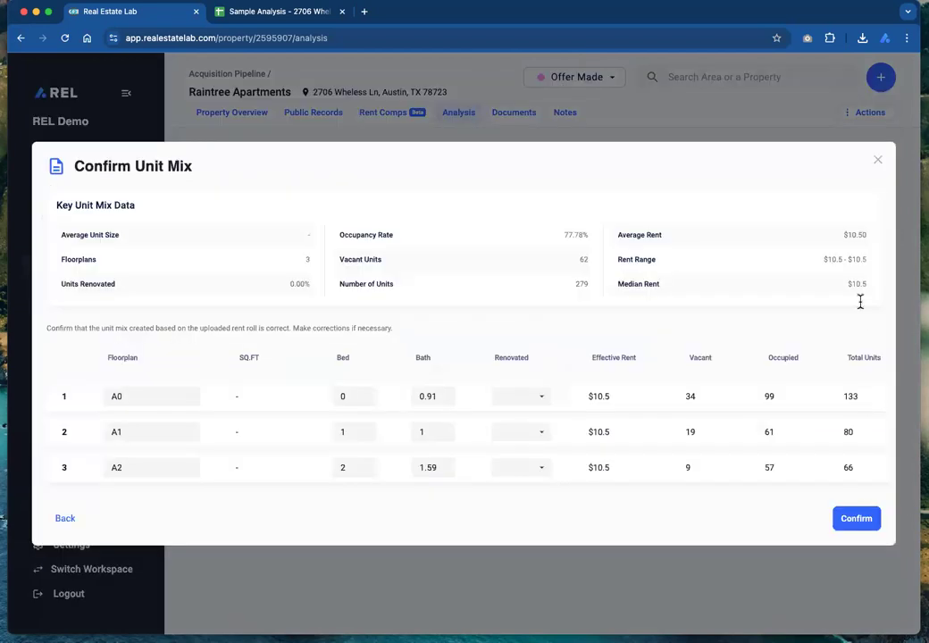
double_click(855, 235)
left_click(851, 235)
left_click(860, 520)
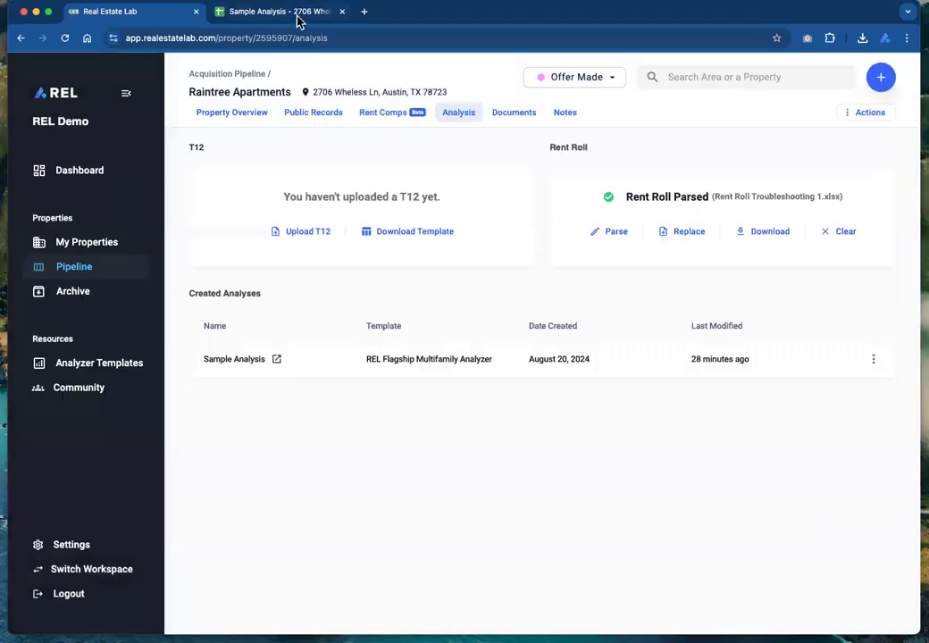
Check Current Effective Rents in the Sample Analysis spreadsheet, and back in Real Estate Lab review the rent roll's imported column headers
left_click(300, 16)
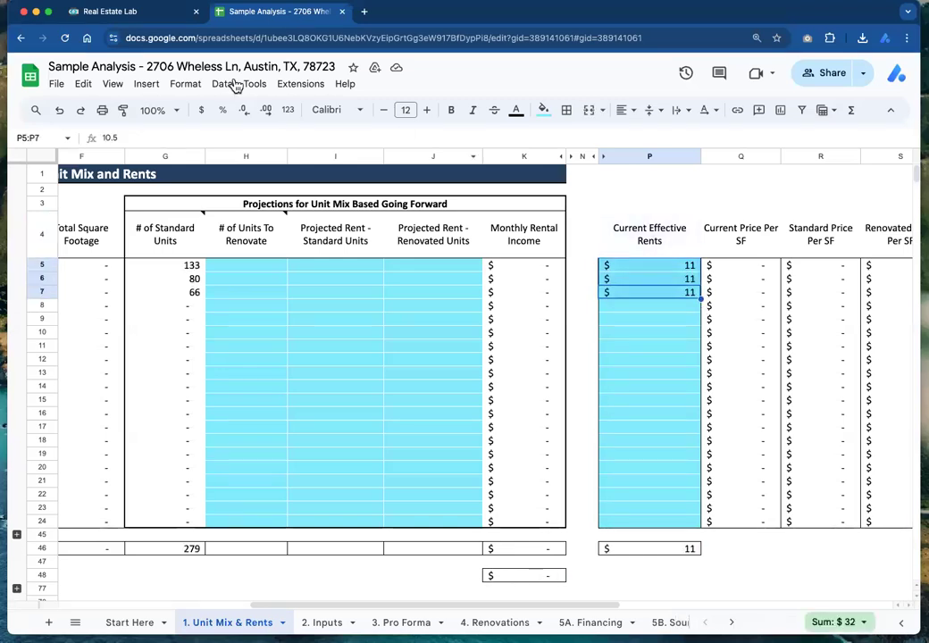
left_click(124, 14)
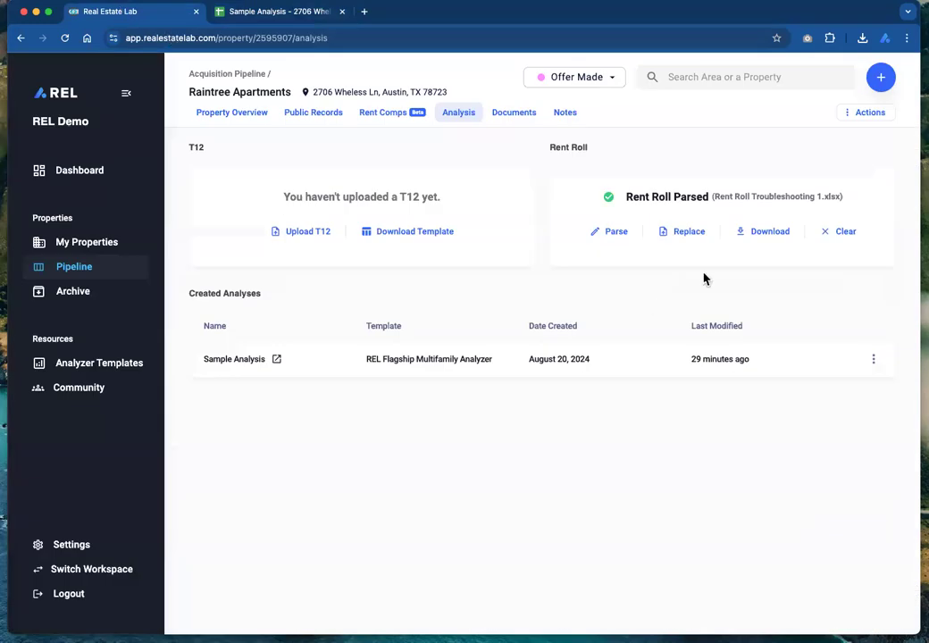
left_click(617, 232)
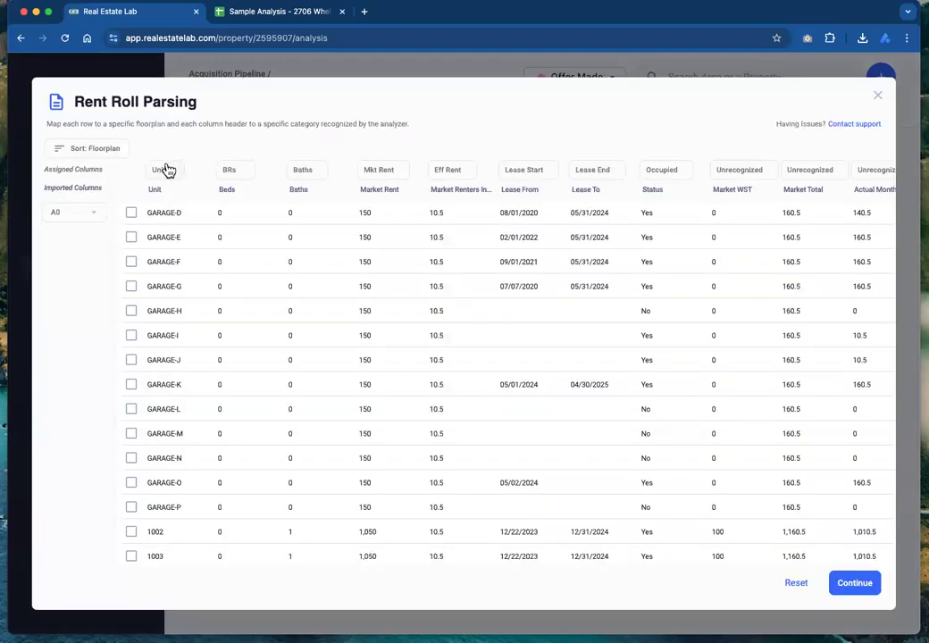
left_click_drag(290, 191, 152, 189)
left_click(670, 191)
left_click(877, 95)
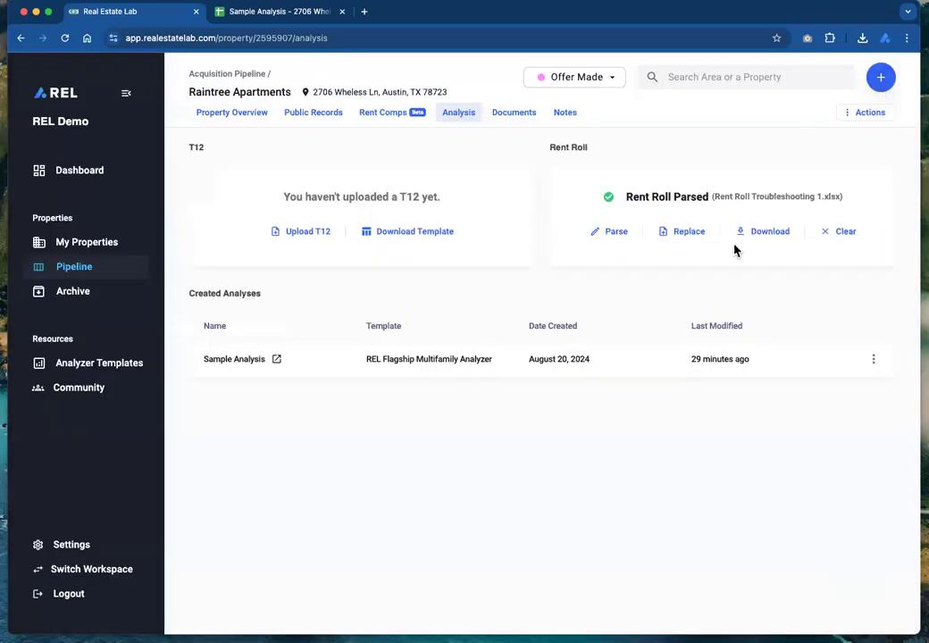
Replace the parsed rent roll with the file Rent Roll Troubleshooting 1 (1).xlsx and parse its Rent Roll sheet
left_click(841, 235)
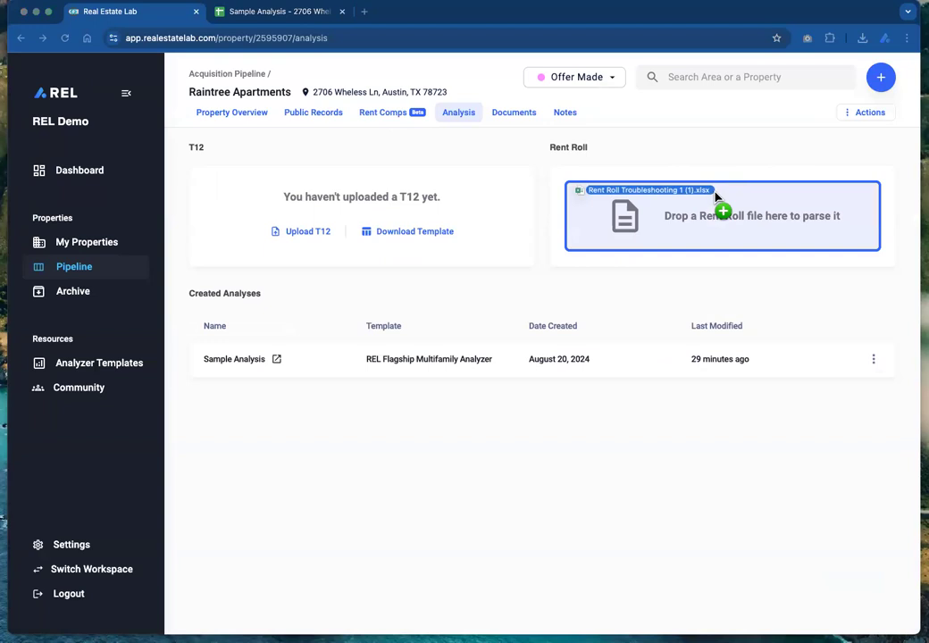
left_click_drag(715, 195, 715, 197)
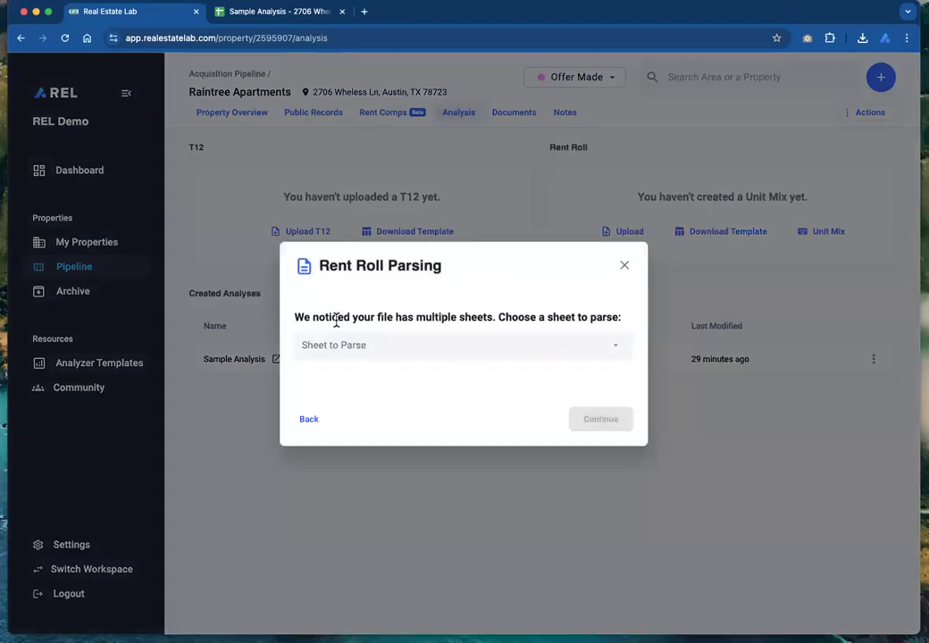
left_click(466, 355)
left_click(356, 377)
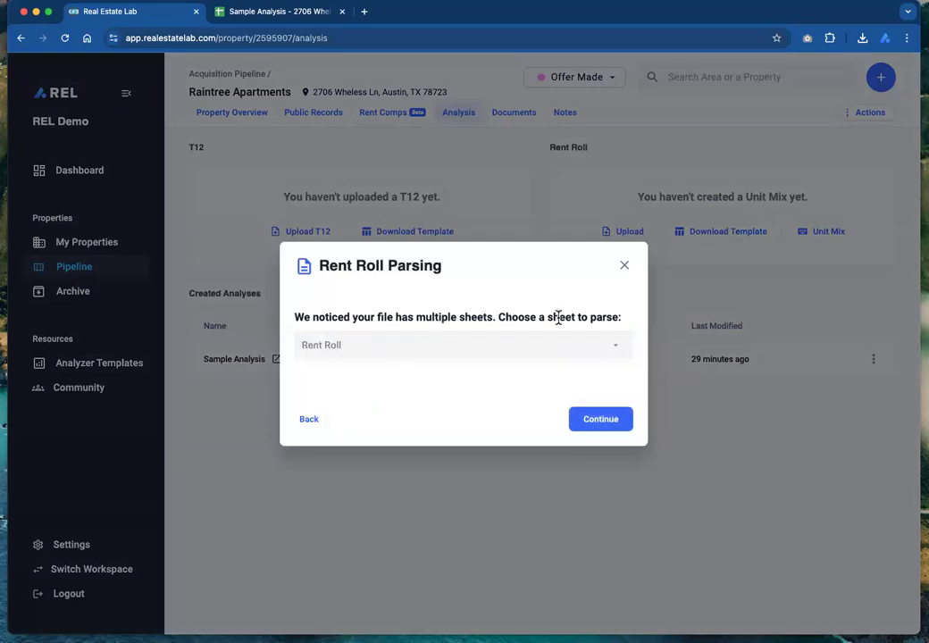
left_click(406, 356)
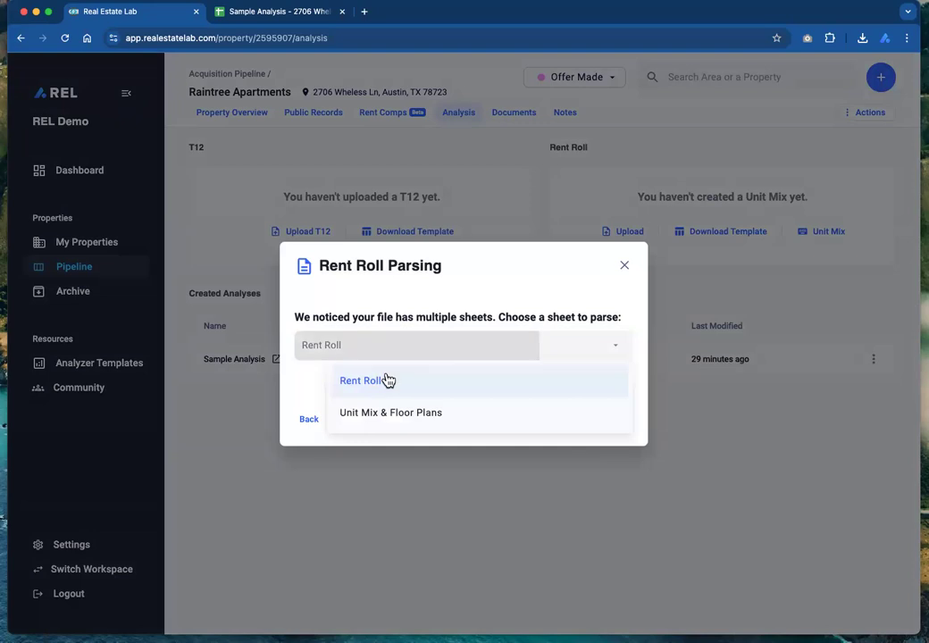
left_click(411, 386)
left_click(607, 420)
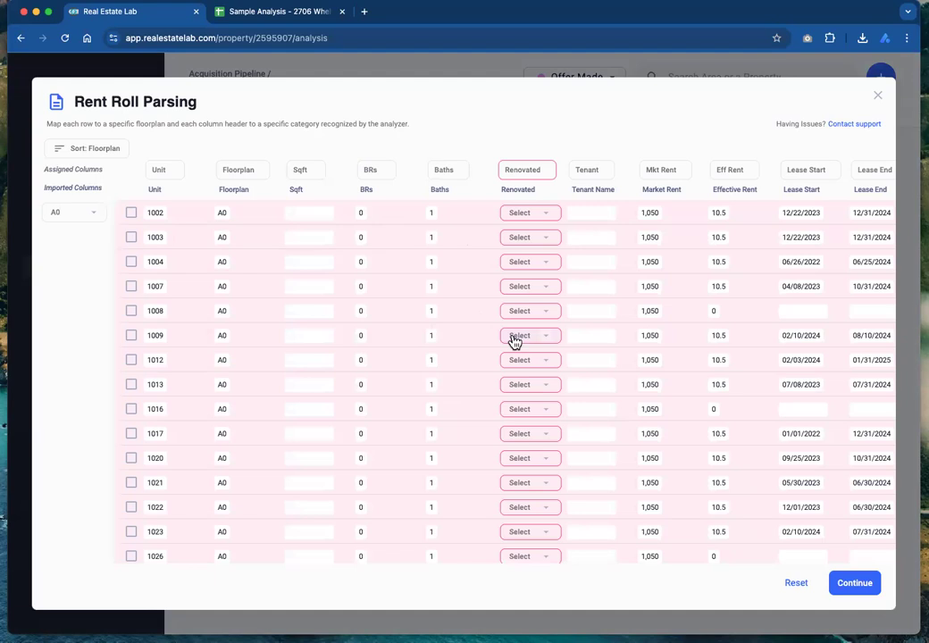
Look through the A0 units' Renovated column and inspect the Renovated and Classic choices for unit 1082
scroll(492, 356, "down", 10)
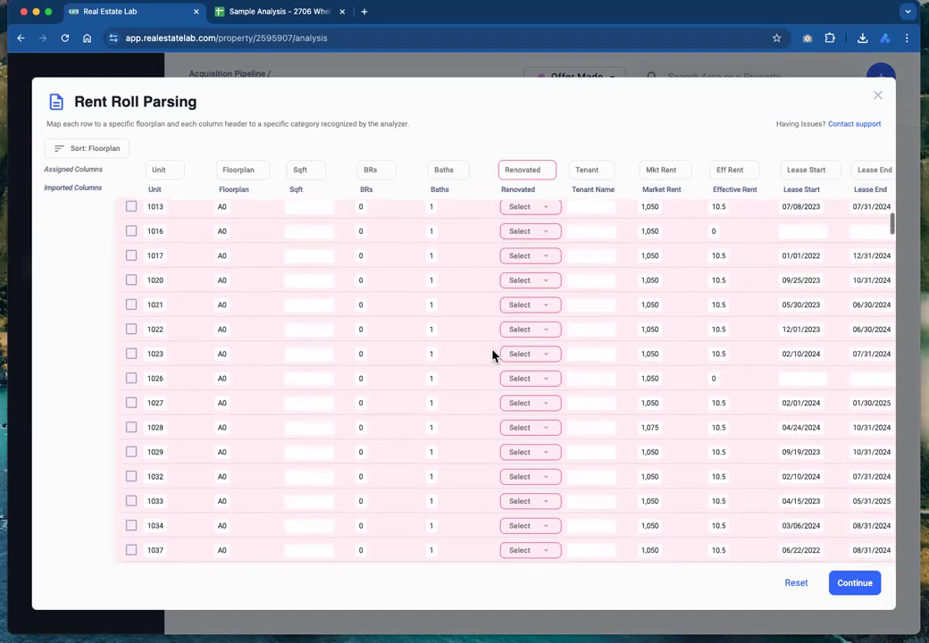
scroll(492, 355, "down", 3)
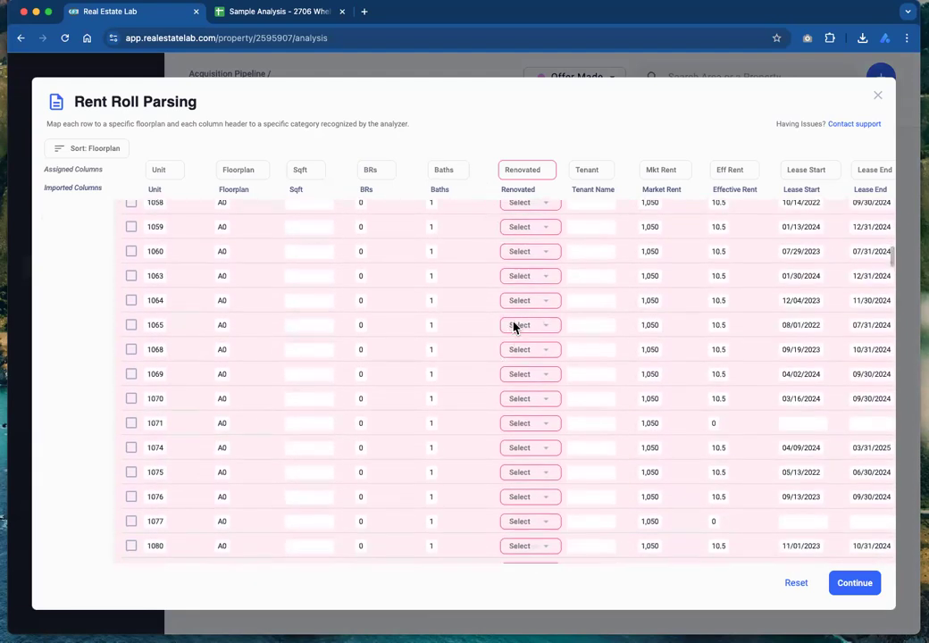
scroll(420, 350, "down", 6)
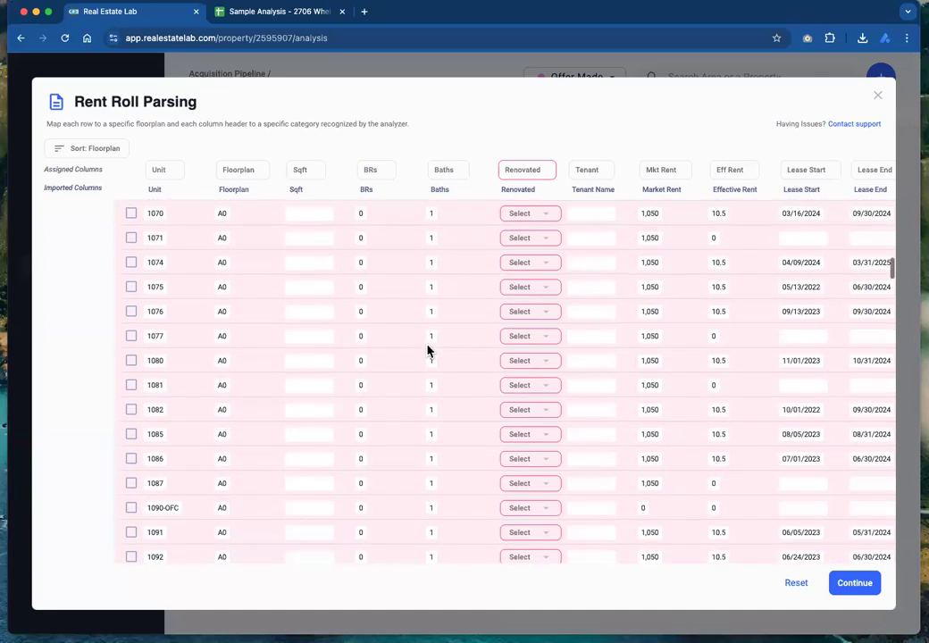
left_click(542, 275)
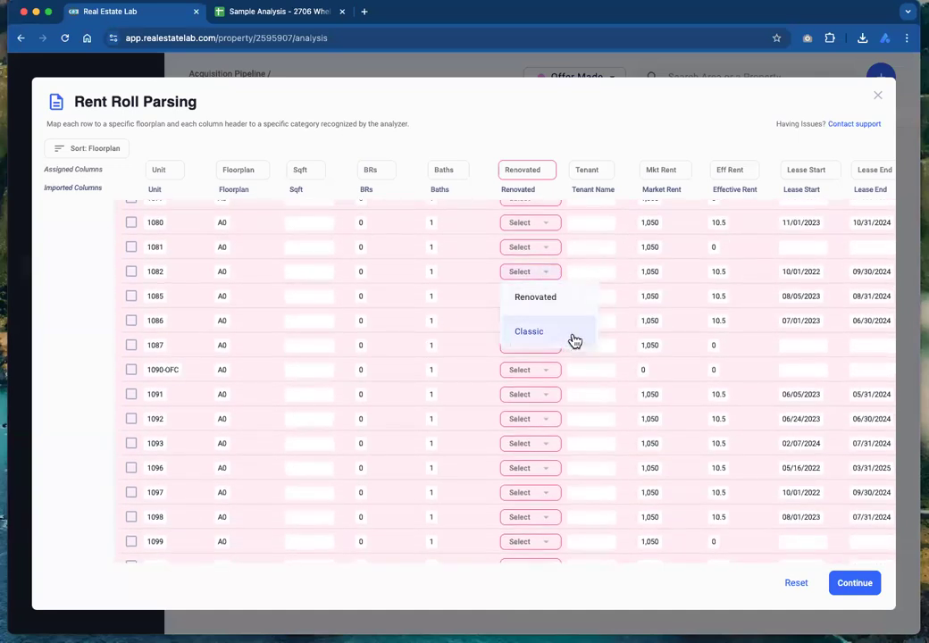
left_click(474, 281)
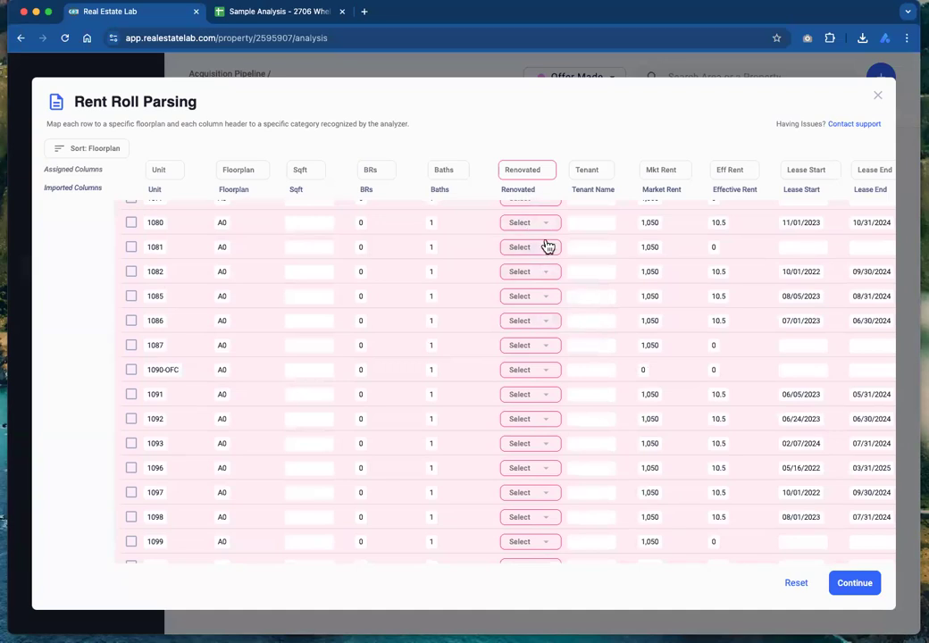
scroll(542, 347, "down", 15)
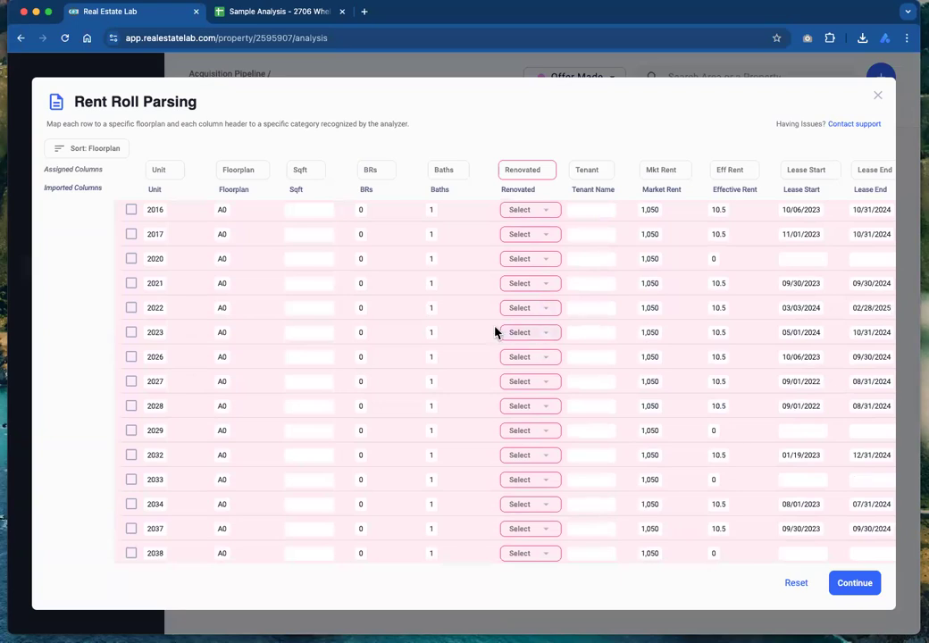
scroll(446, 317, "up", 5)
scroll(444, 320, "up", 10)
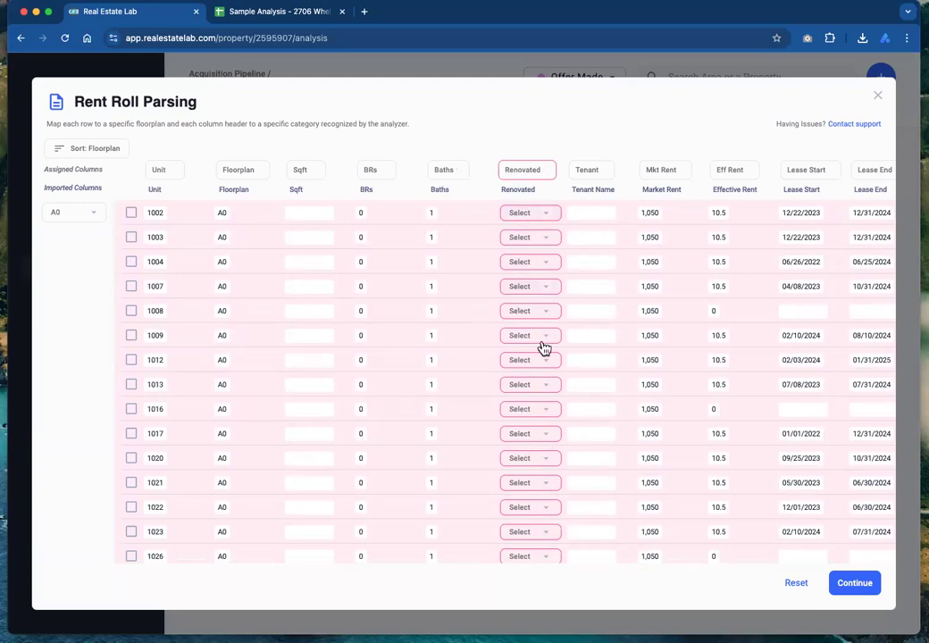
Assign the imported Renovated column to Unused and continue to the unit mix confirmation
left_click(530, 179)
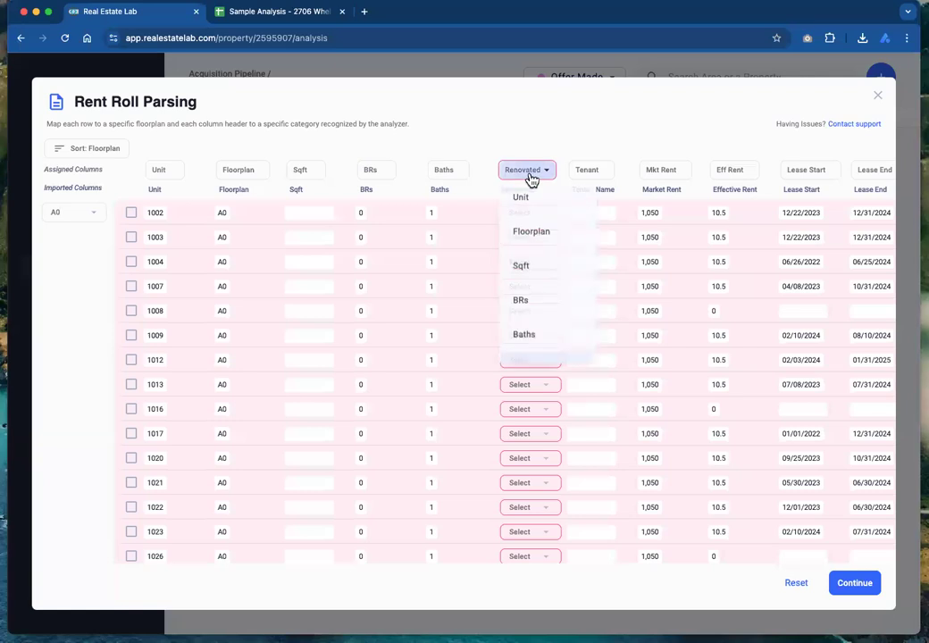
scroll(531, 301, "down", 5)
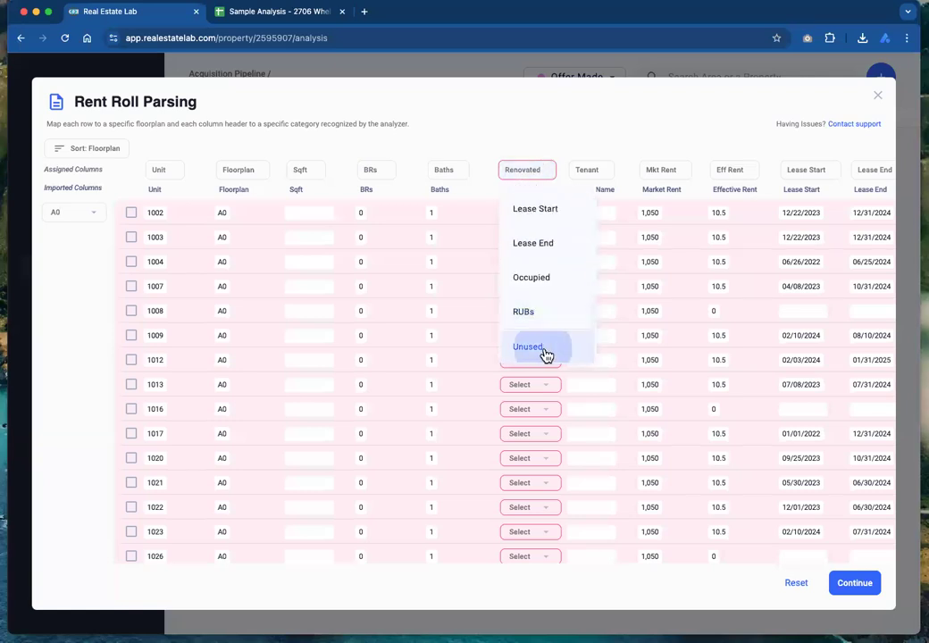
left_click(544, 355)
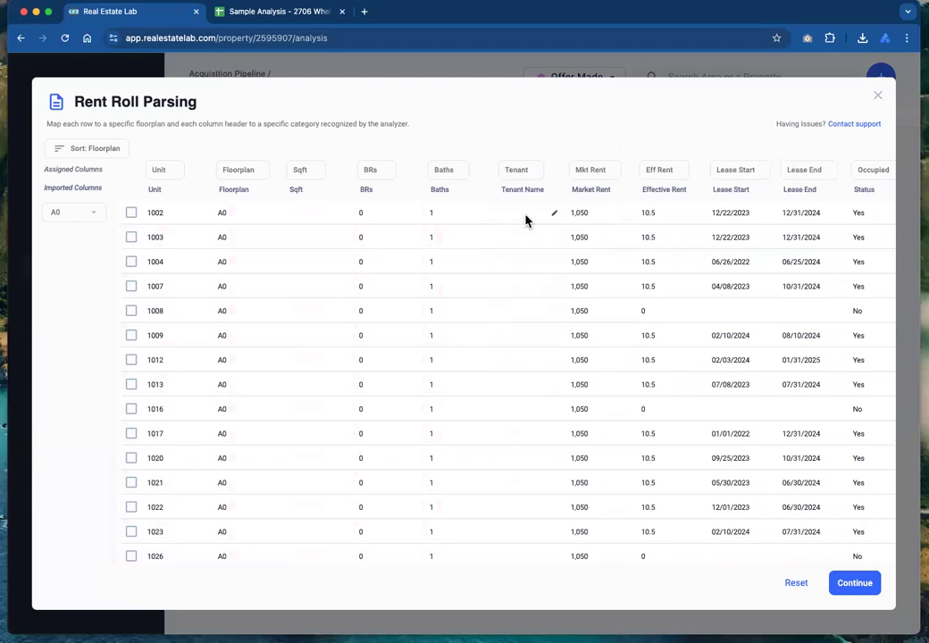
scroll(525, 219, "right", 3)
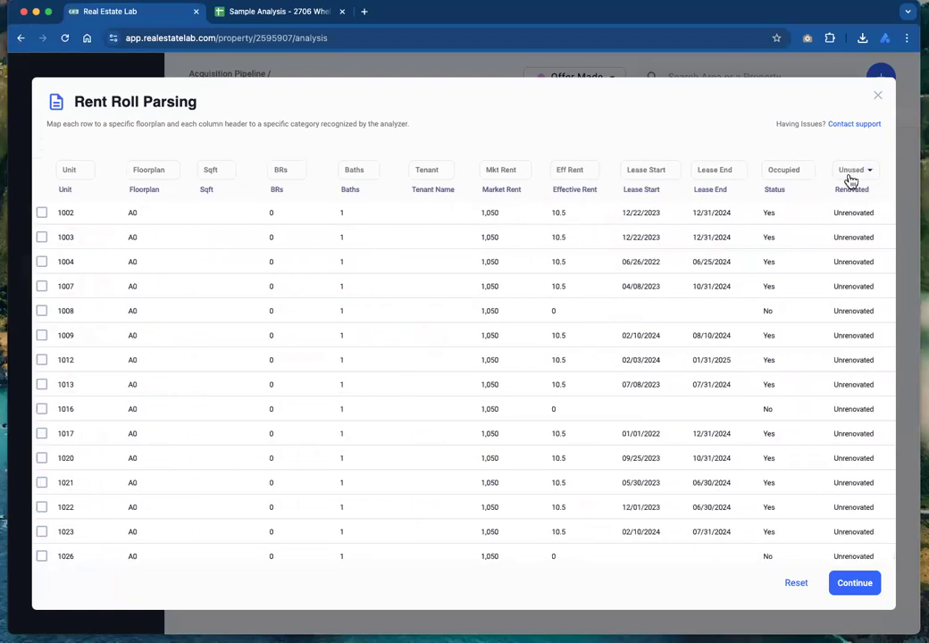
left_click(853, 585)
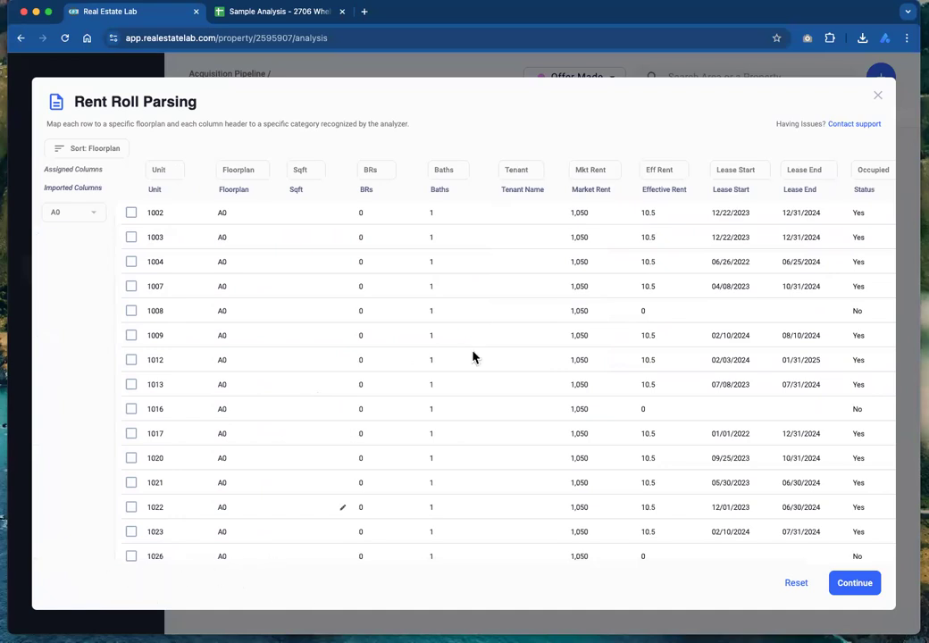
Review the rent roll's column assignments and the Confirm Unit Mix summary, and return to Rent Roll Parsing
scroll(508, 321, "right", 3)
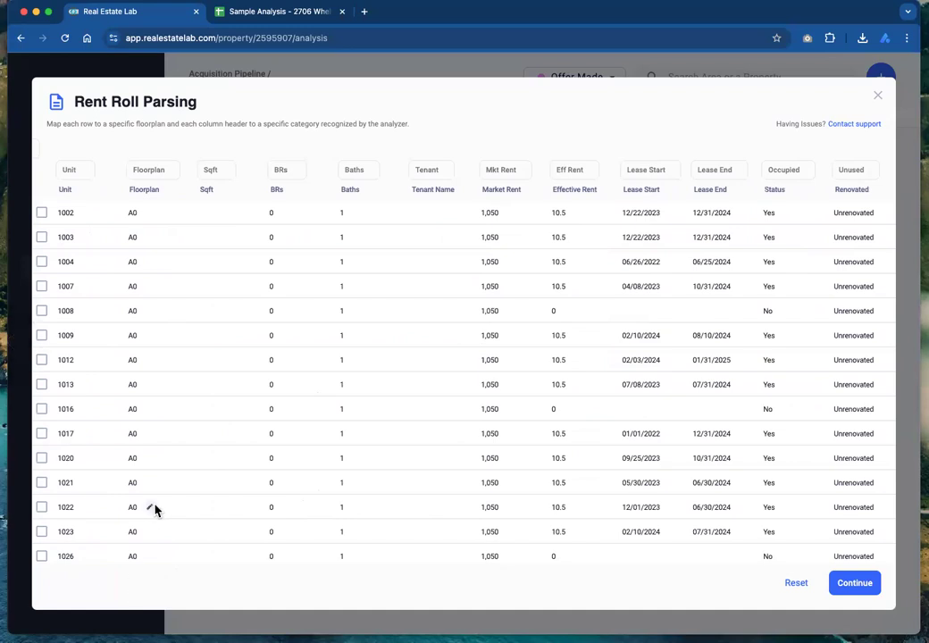
scroll(156, 508, "left", 3)
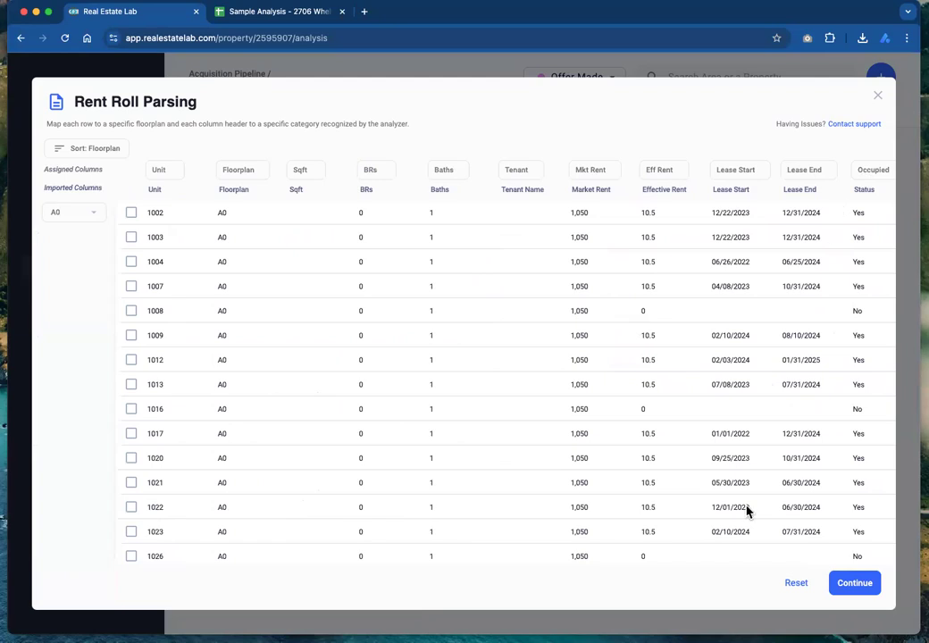
left_click(855, 583)
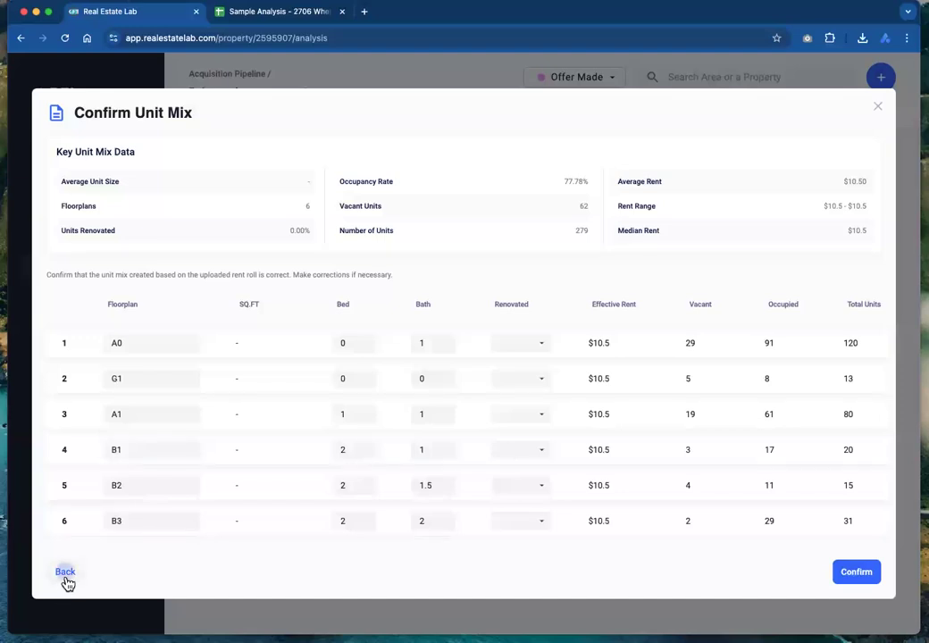
left_click(66, 573)
Assign the imported Tenant Name column to Unused and close Rent Roll Parsing without confirming the unit mix
left_click(521, 170)
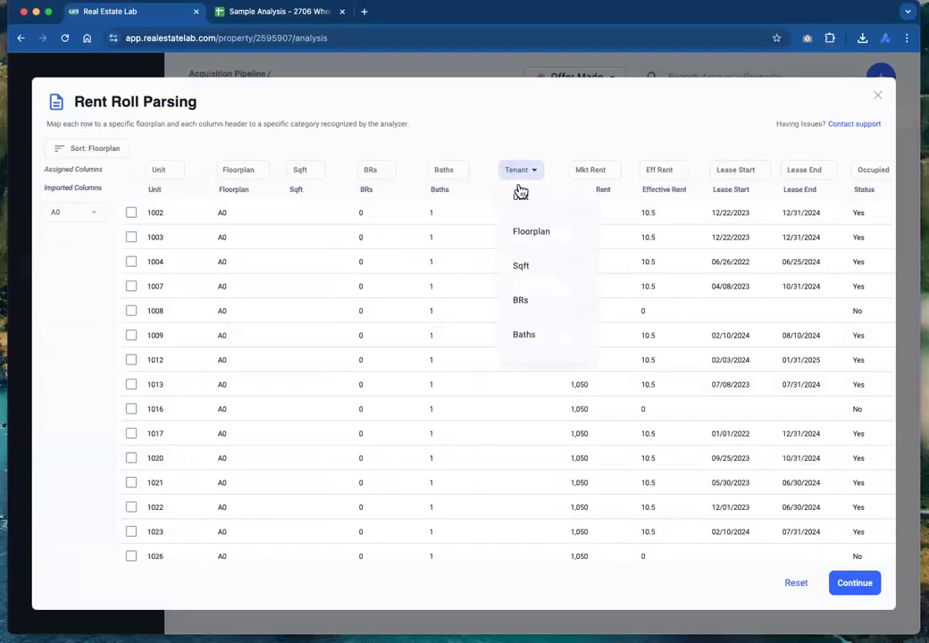
scroll(543, 276, "down", 1)
scroll(543, 280, "down", 2)
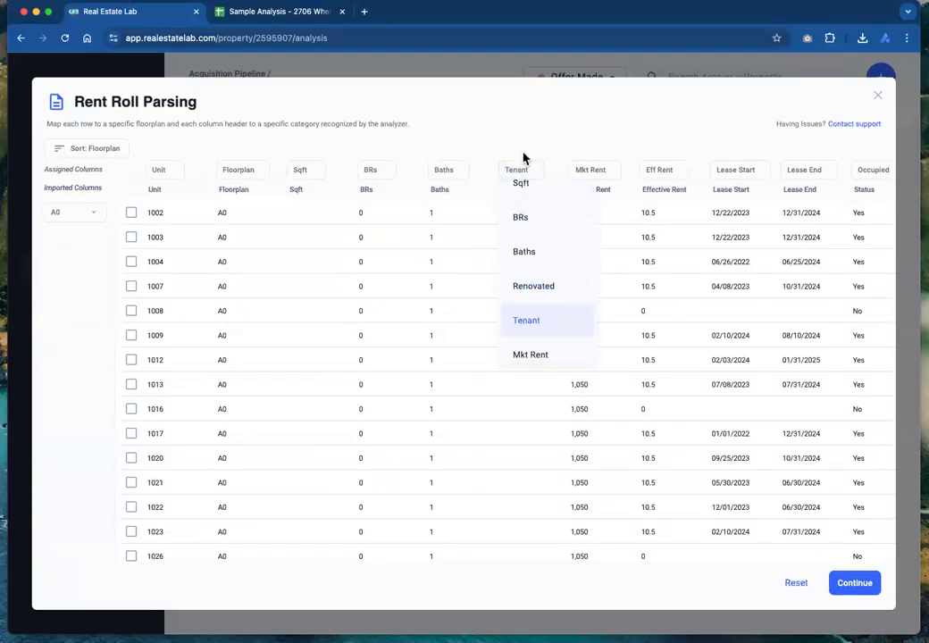
left_click(524, 170)
left_click(528, 179)
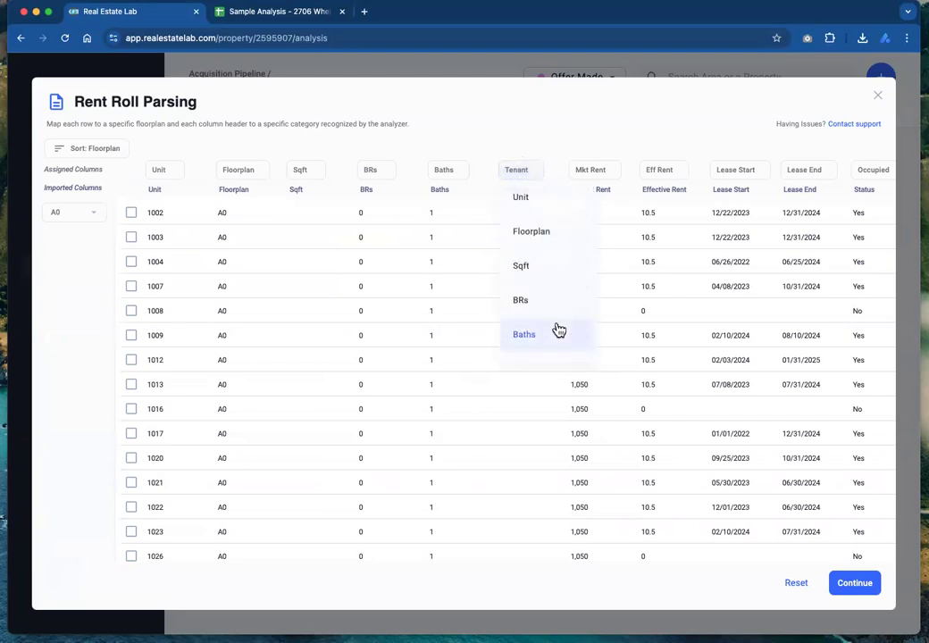
scroll(556, 327, "down", 5)
left_click(563, 359)
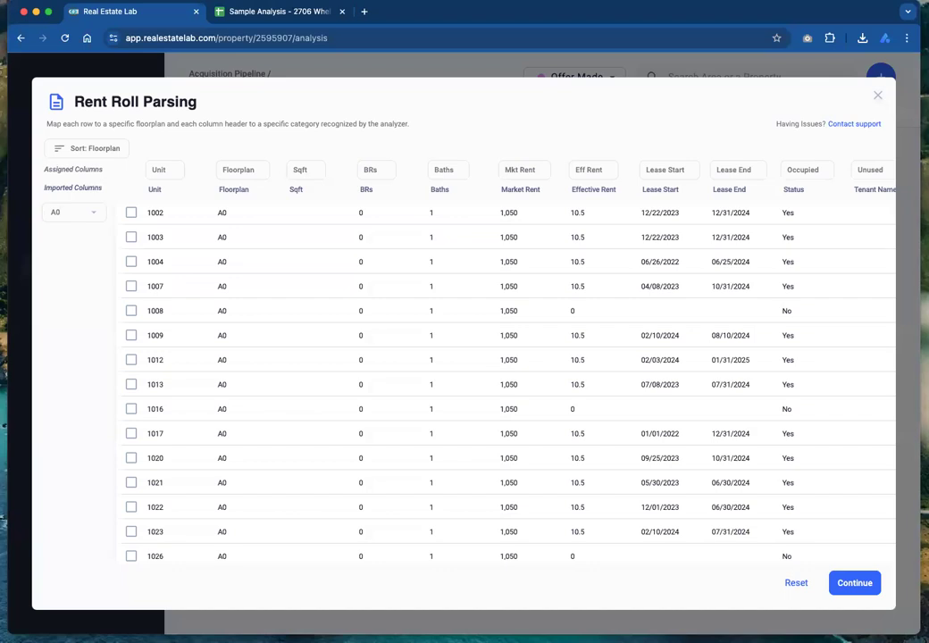
left_click(878, 96)
left_click_drag(804, 268, 737, 226)
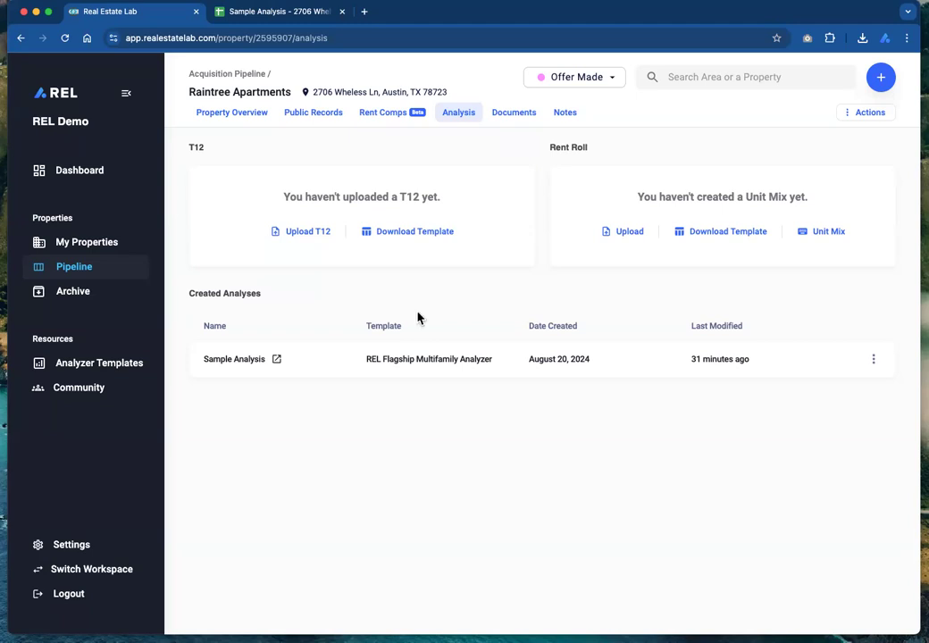
Switch to the Sample Analysis spreadsheet and inspect the Unit Type / Floorplan entries, the A0 row and its Square Footage
left_click(264, 16)
scroll(252, 369, "left", 5)
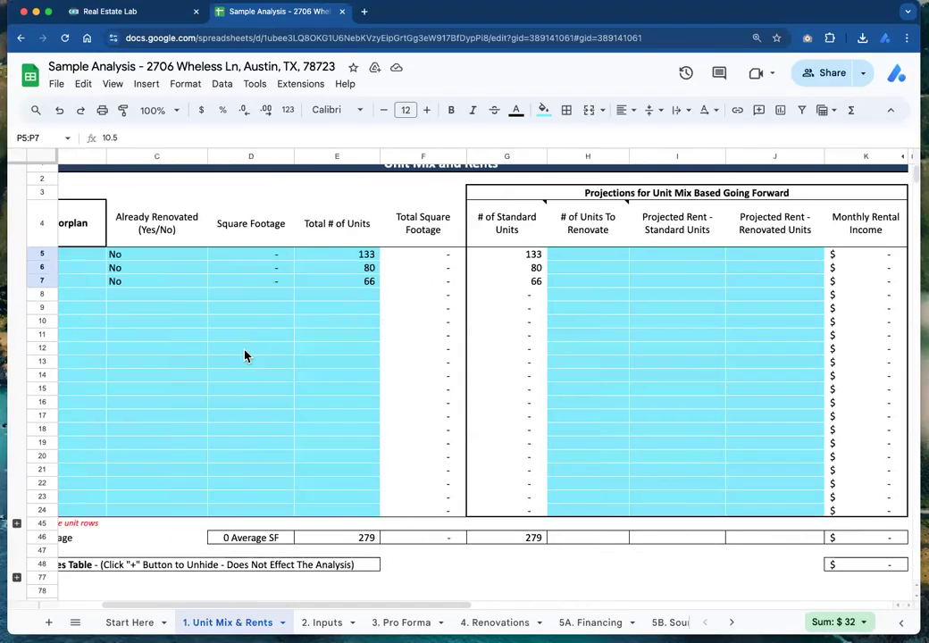
left_click_drag(149, 259, 154, 287)
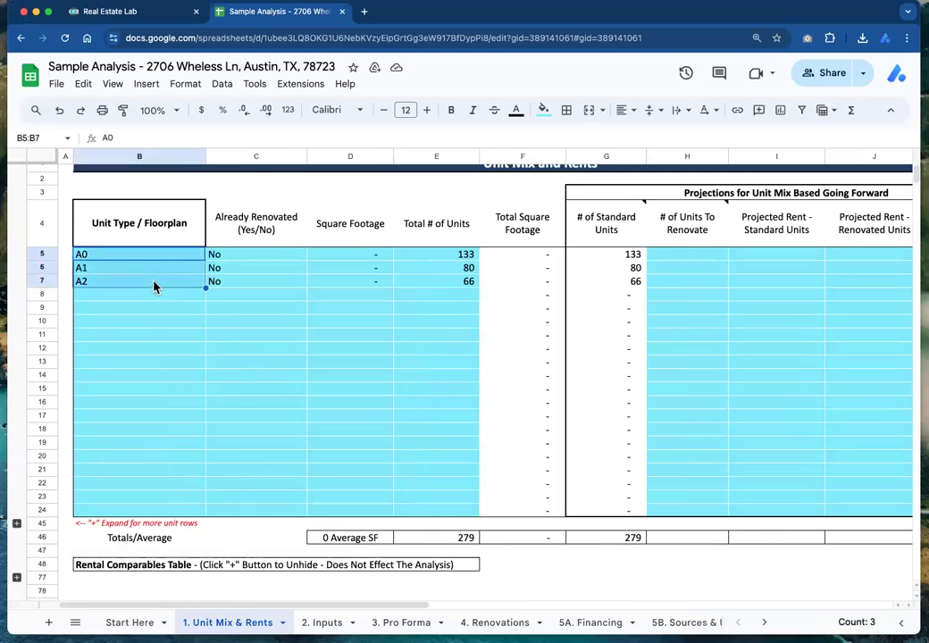
mouse_move(170, 259)
left_mouse_down()
mouse_move(455, 257)
mouse_move(118, 259)
mouse_move(441, 256)
mouse_move(166, 262)
left_mouse_up()
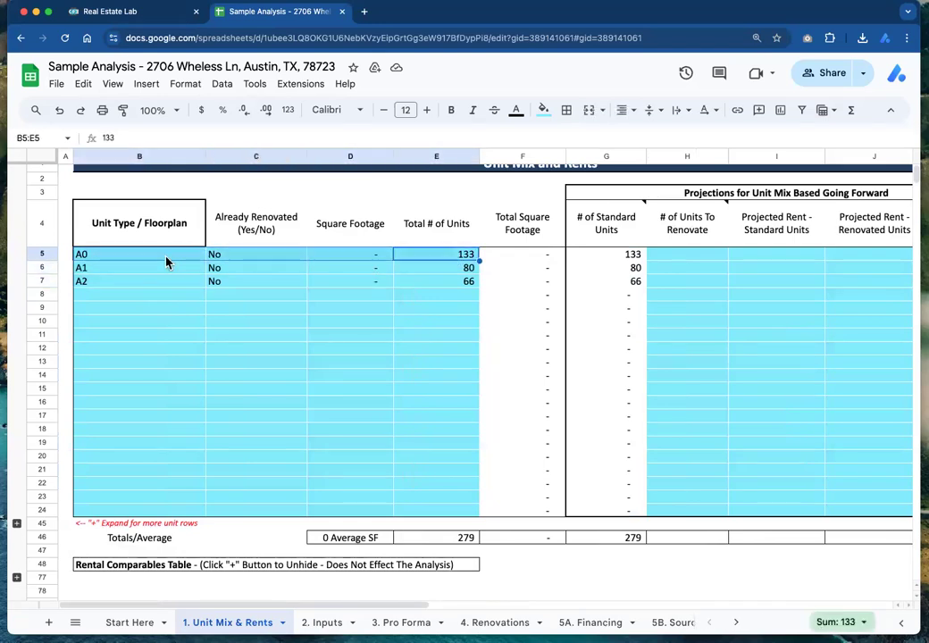
left_click(338, 260)
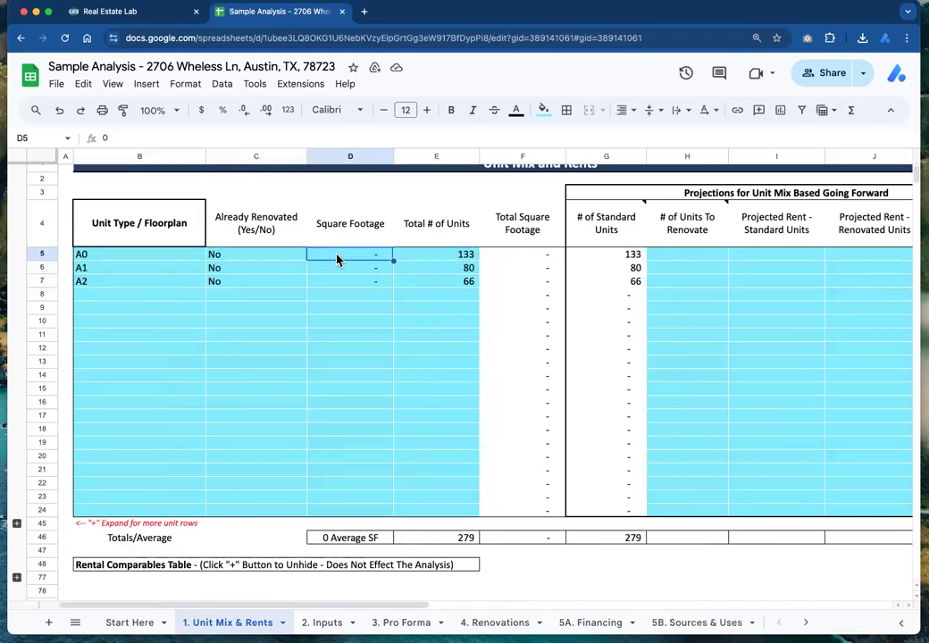
Check the A0 floorplan's Current Effective Rents and the unit mix columns, and switch back to Real Estate Lab
scroll(338, 260, "right", 6)
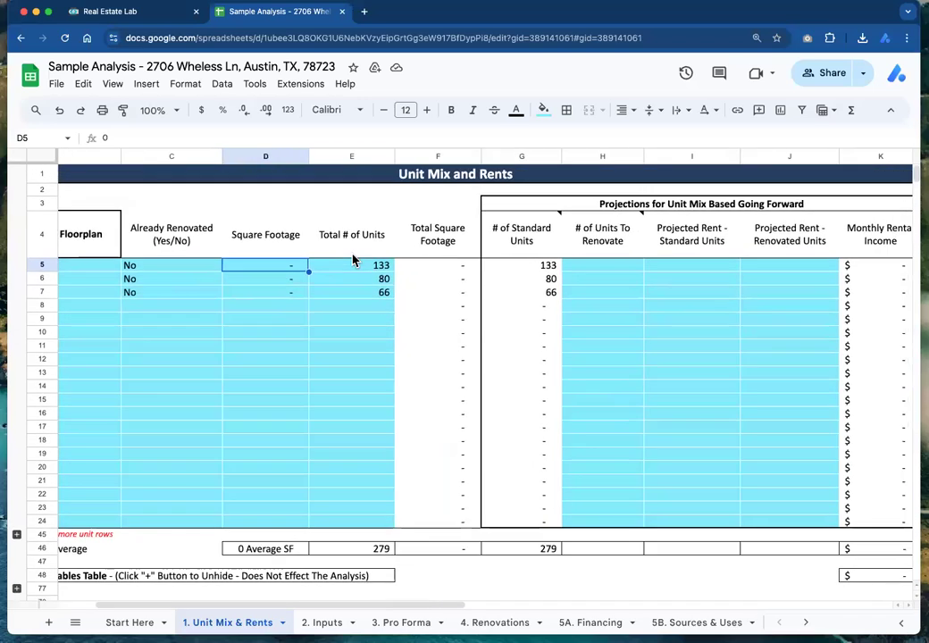
scroll(367, 259, "right", 1)
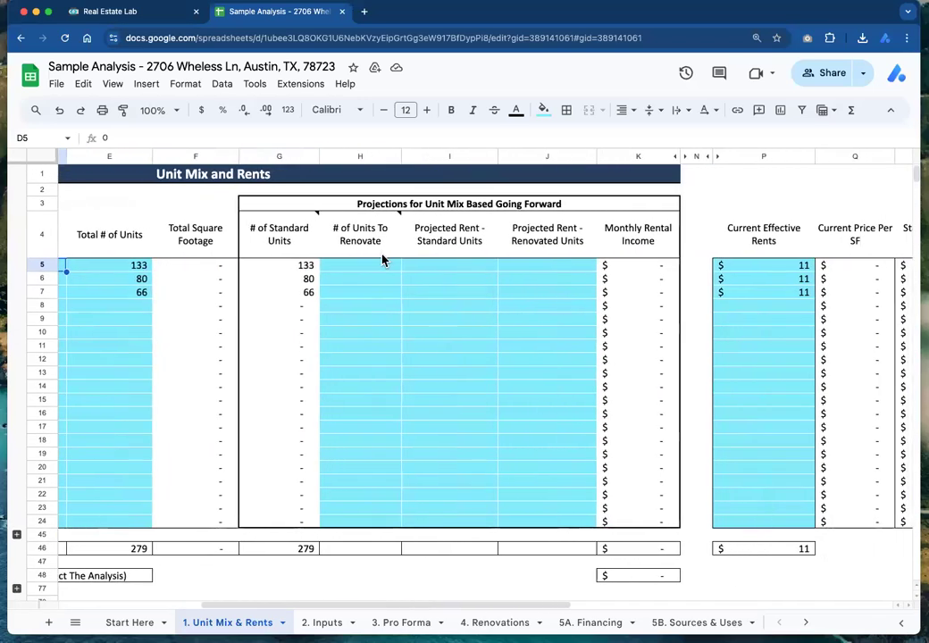
left_click(748, 271)
scroll(335, 297, "left", 1)
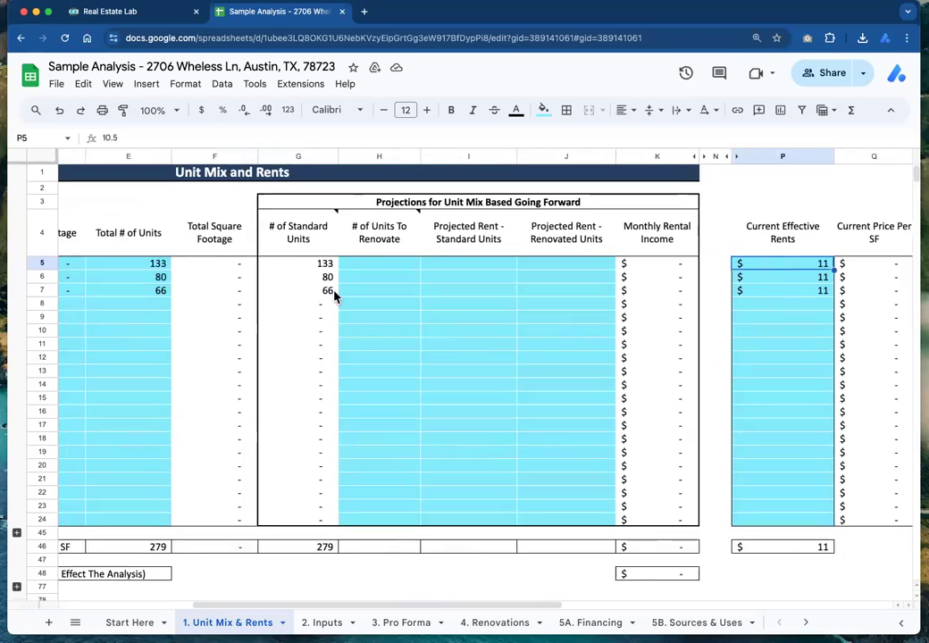
scroll(335, 297, "left", 5)
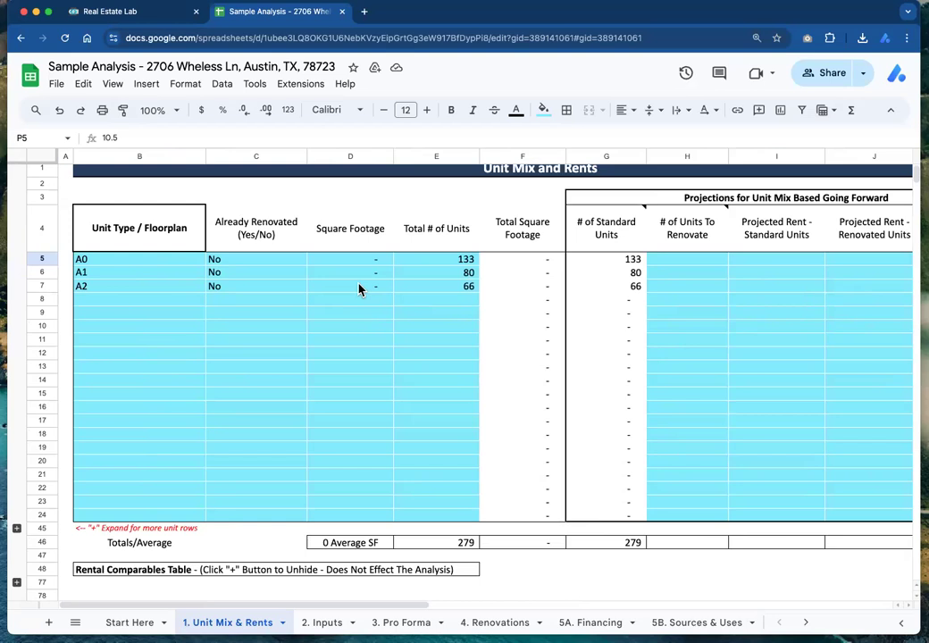
left_click(172, 17)
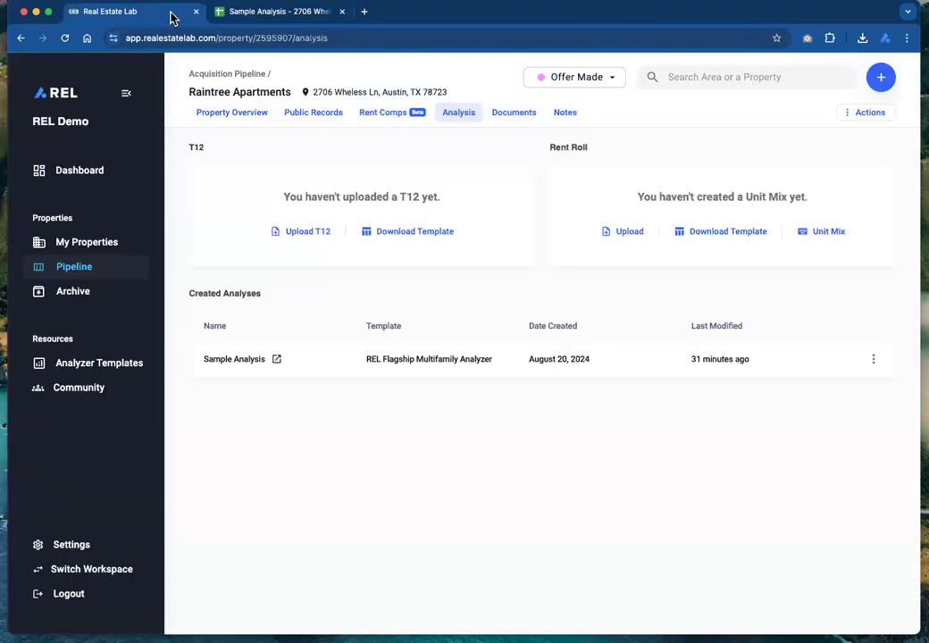